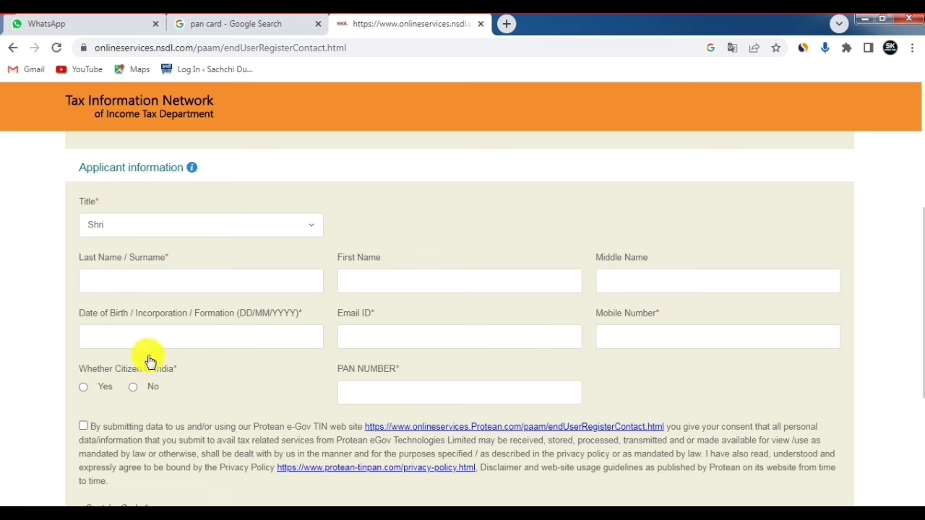
Mark the applicant as an Indian citizen, accept the data consent declaration, and submit the registration
left_click(83, 393)
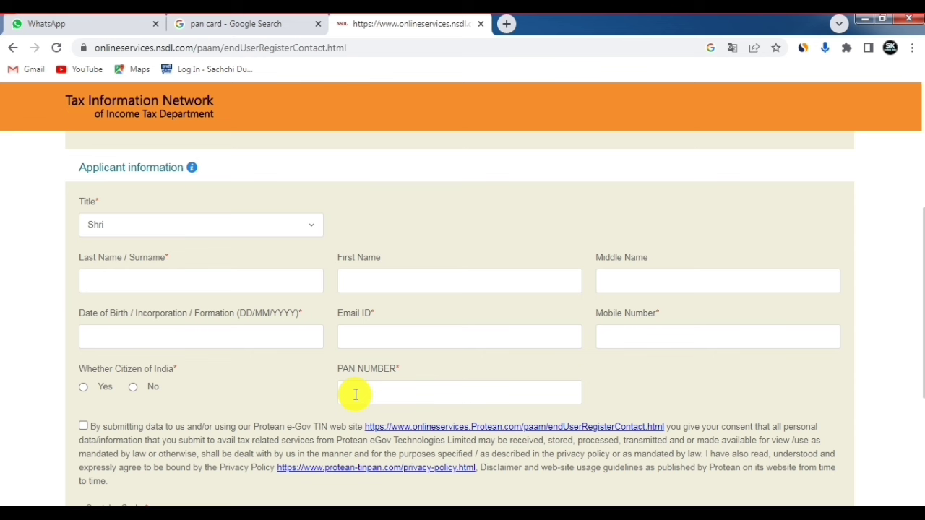
left_click(83, 426)
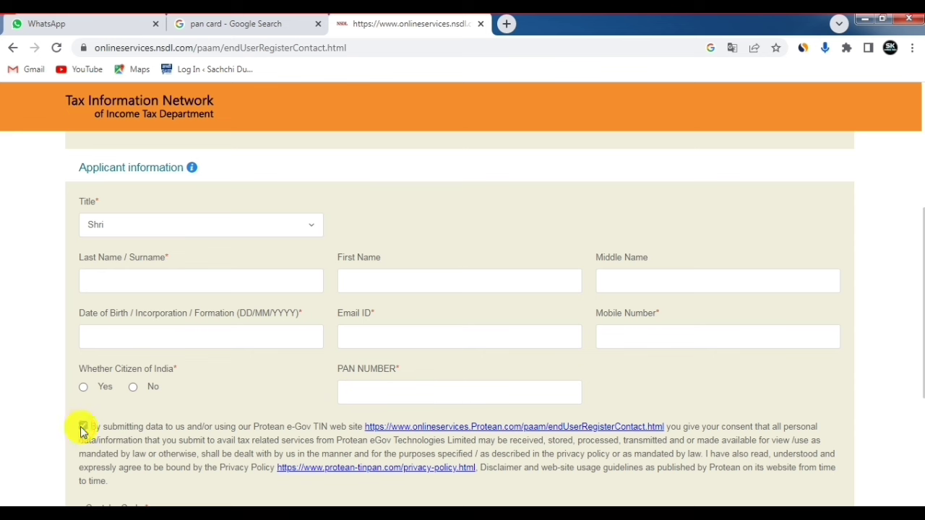
scroll(82, 432, "down", 3)
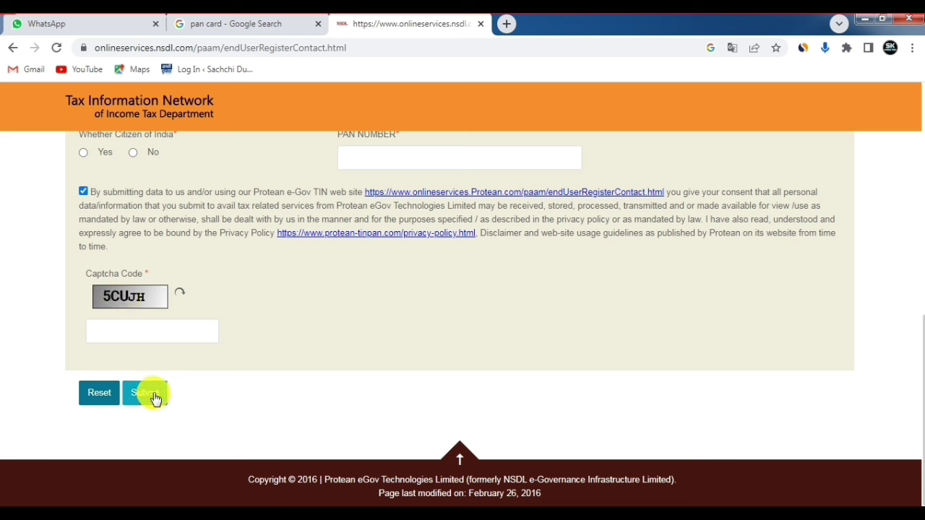
left_click(180, 294)
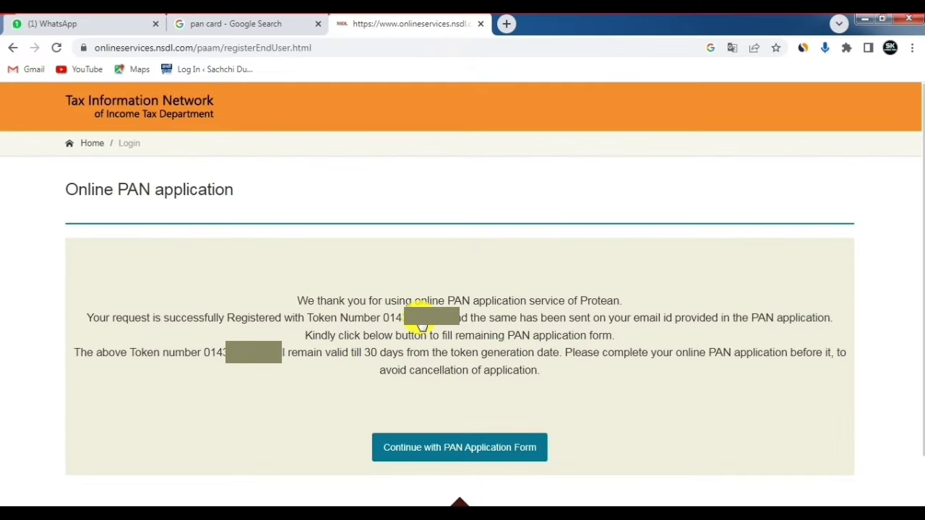
Copy the issued token number and continue to the full PAN application form
double_click(422, 325)
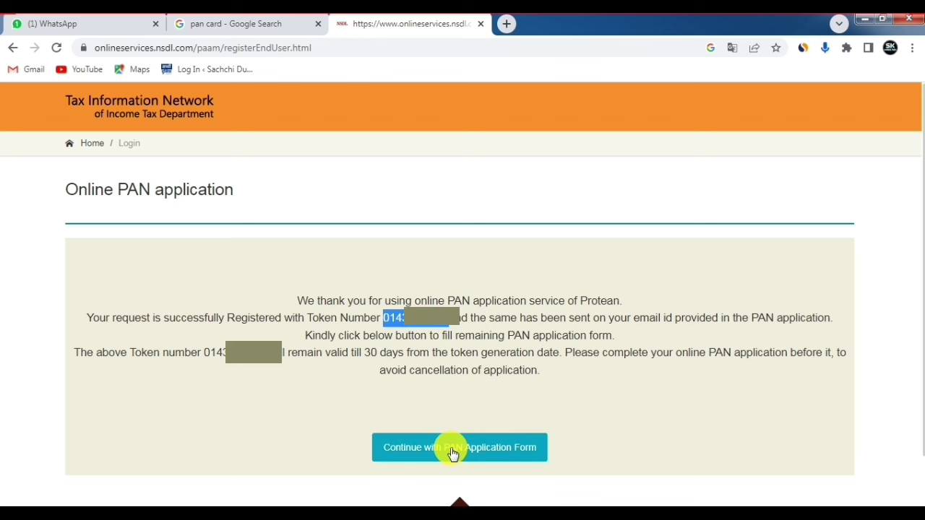
left_click(490, 453)
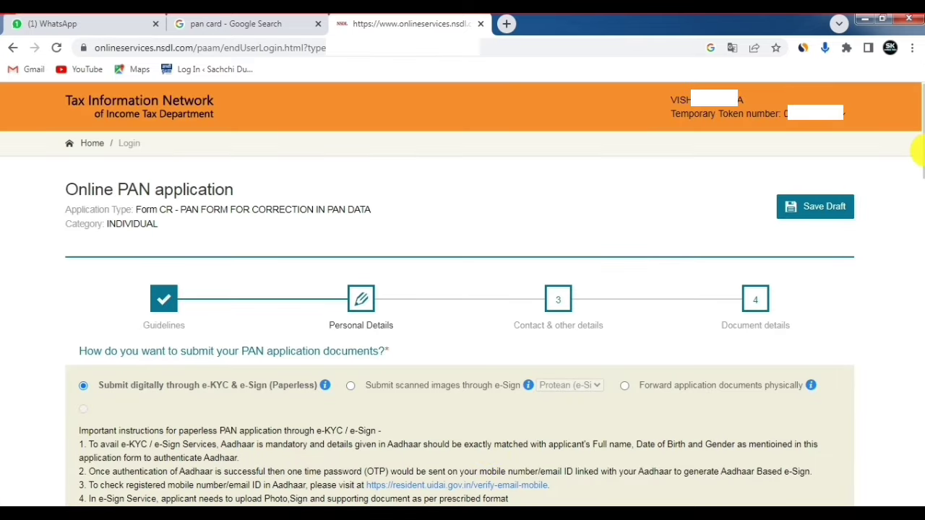
Choose 'Submit scanned images through e-Sign' as the document submission mode
scroll(916, 150, "down", 1)
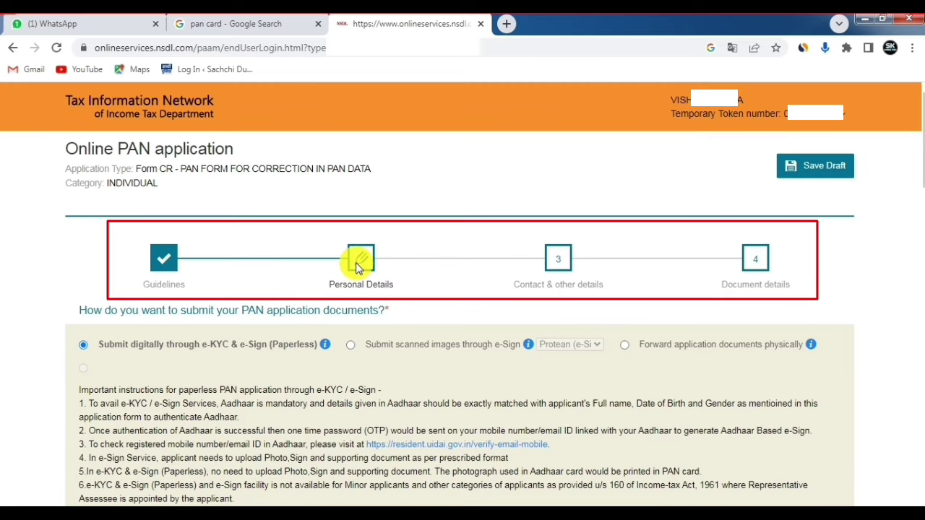
left_click(349, 345)
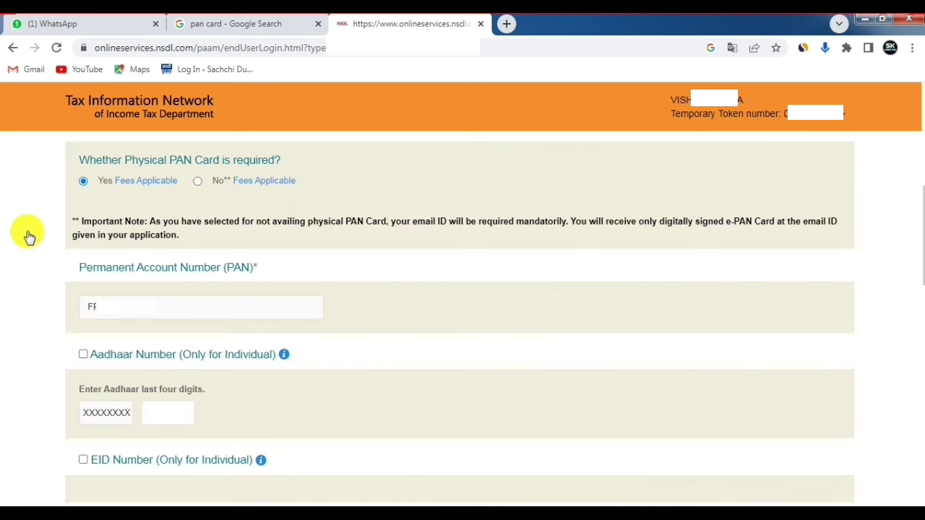
Keep Yes for a physical PAN card and begin entering the Aadhaar last four digits
mouse_move(136, 188)
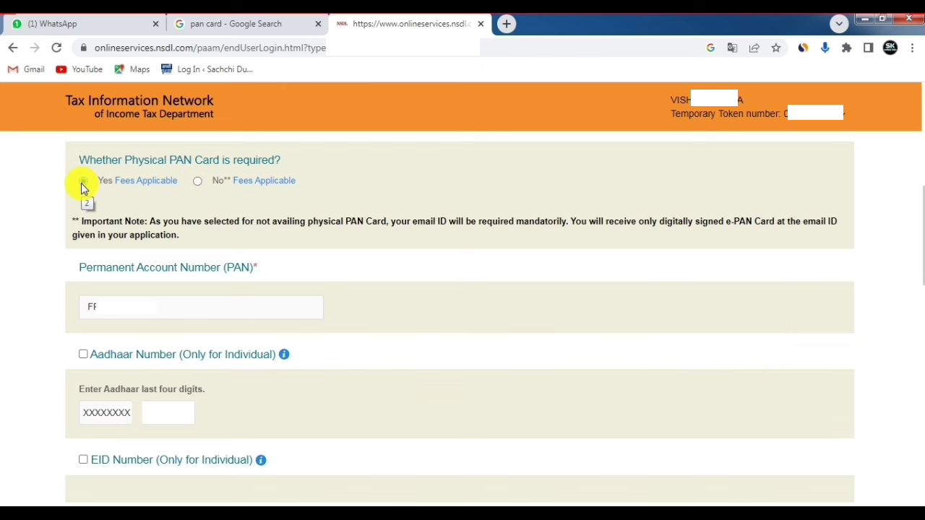
left_click(125, 302)
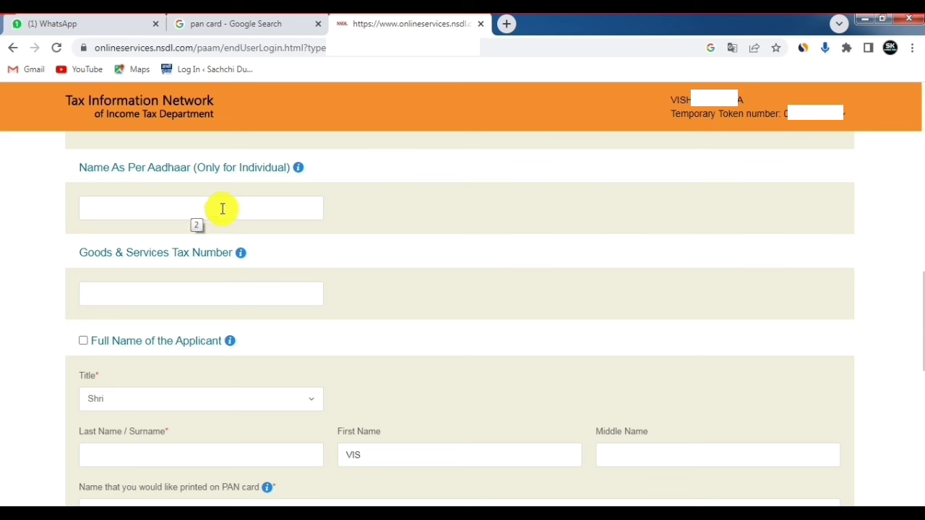
left_click(222, 208)
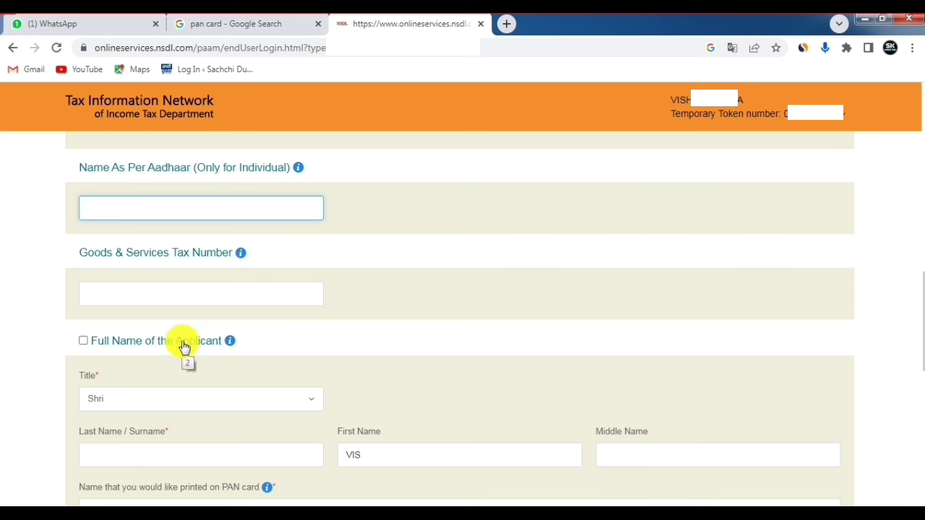
Set gender to Male and tick Details of Parents for correction, leaving full name unticked
left_click(83, 342)
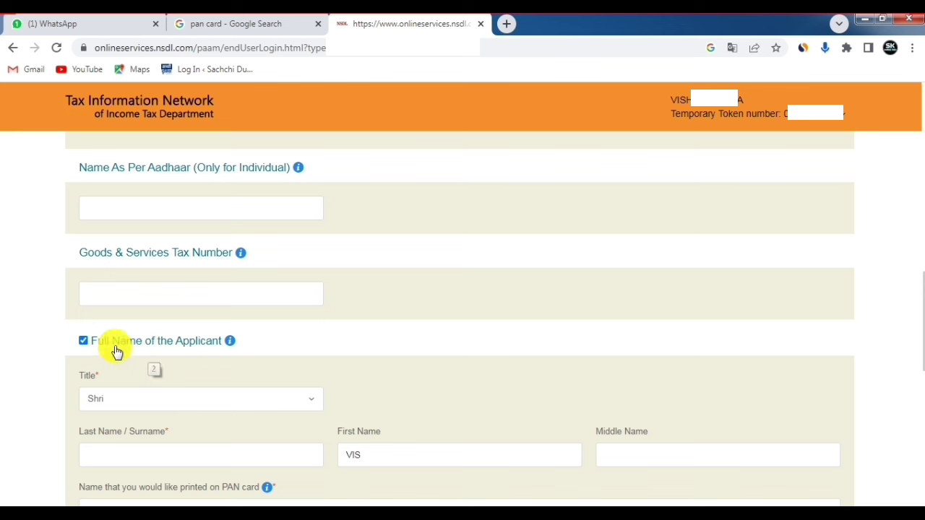
left_click(84, 343)
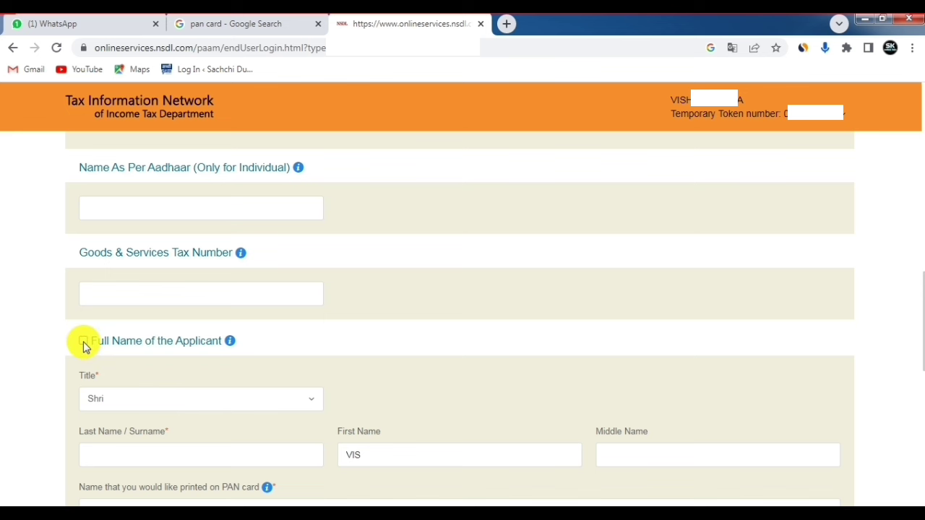
scroll(83, 347, "down", 5)
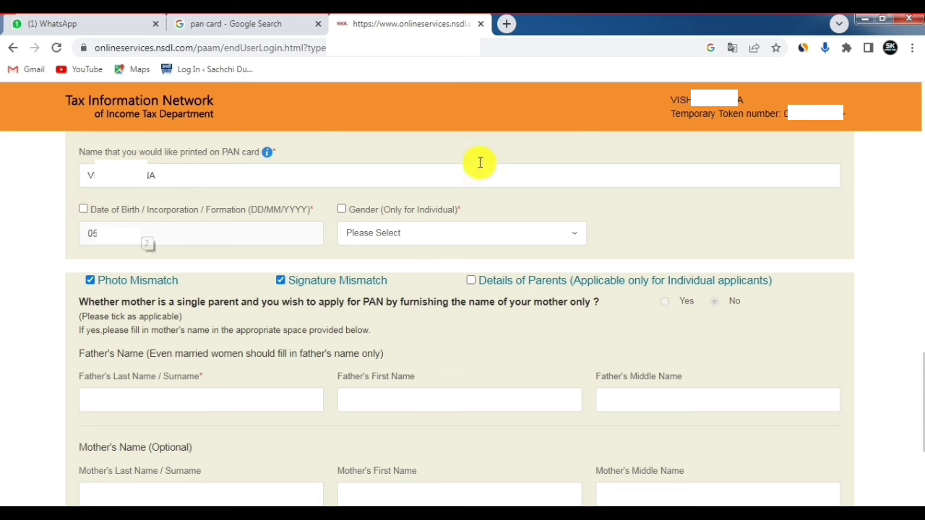
left_click(440, 235)
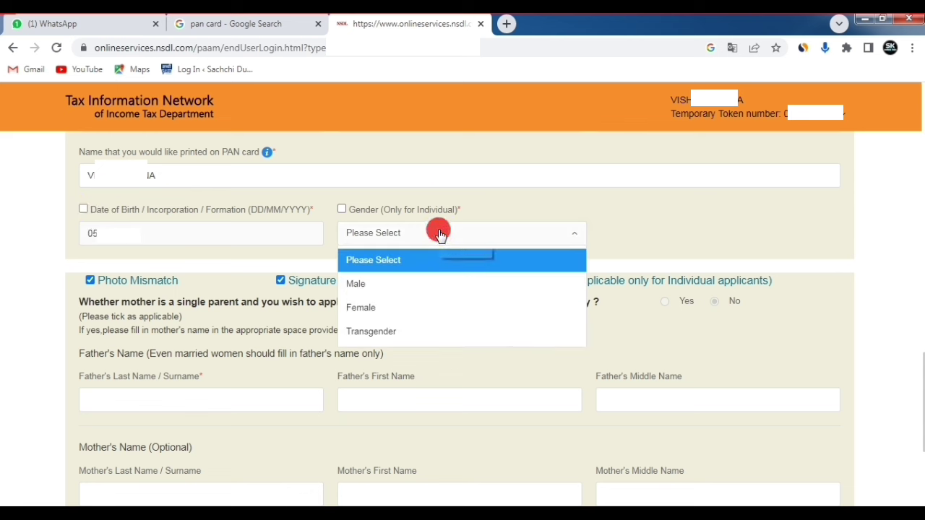
left_click(388, 281)
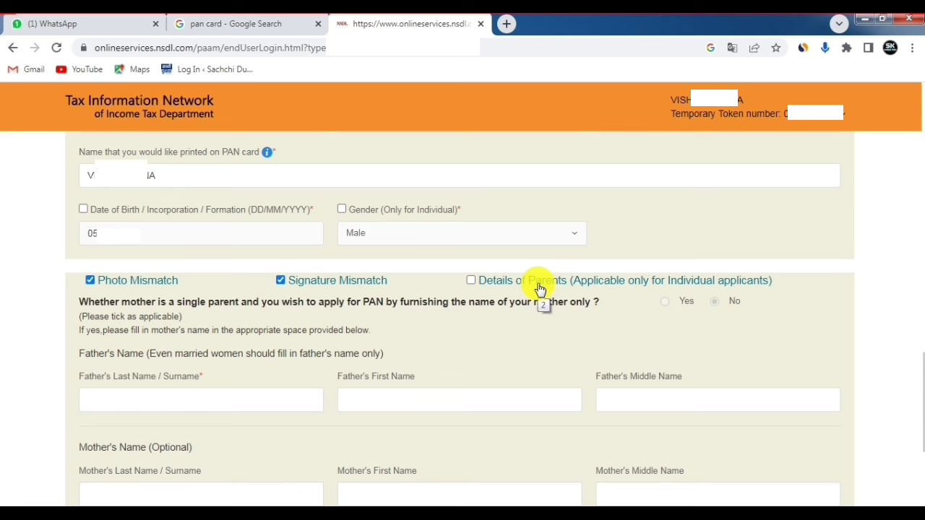
left_click(470, 282)
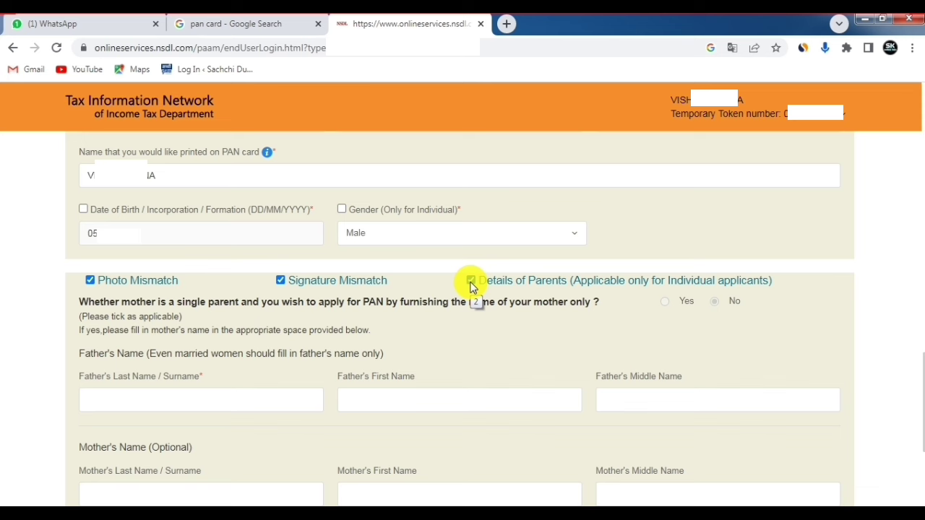
scroll(175, 438, "down", 3)
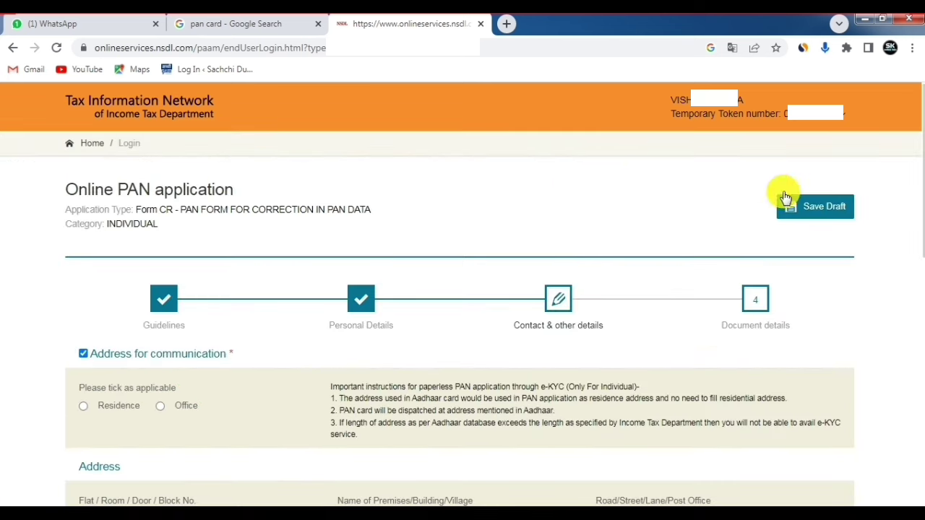
Save the draft and select Residence as the address for communication
left_click(831, 206)
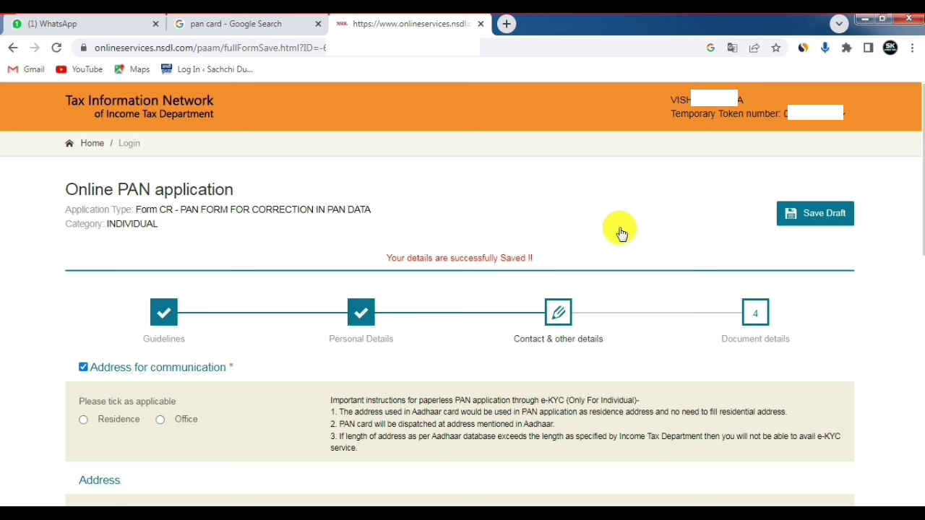
scroll(620, 232, "down", 3)
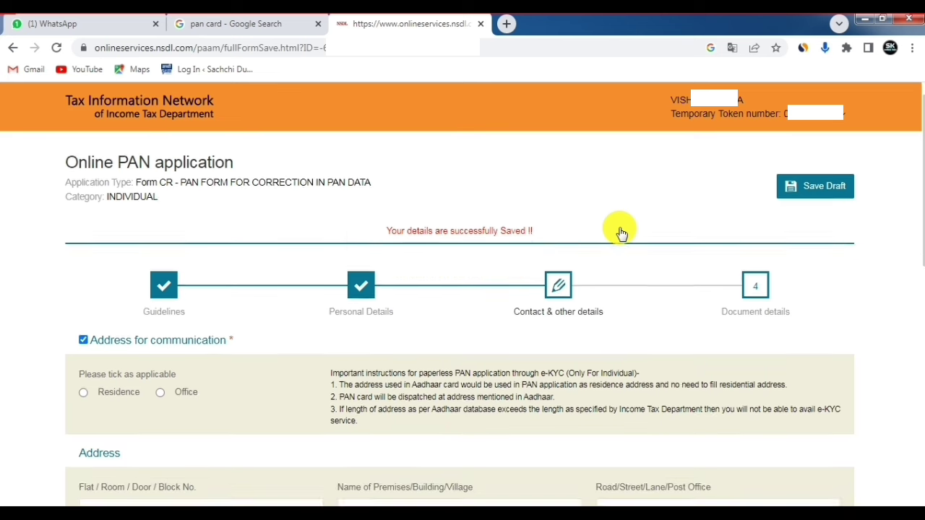
scroll(620, 232, "down", 2)
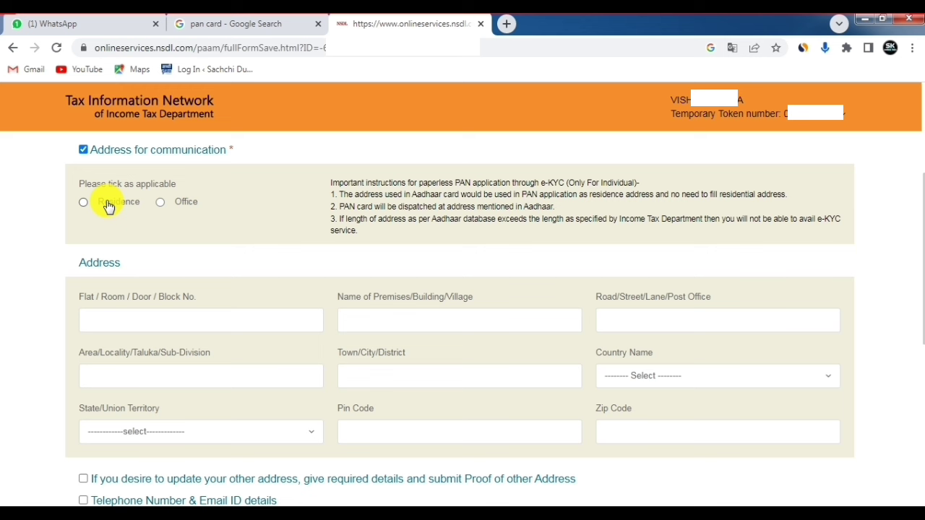
left_click(108, 208)
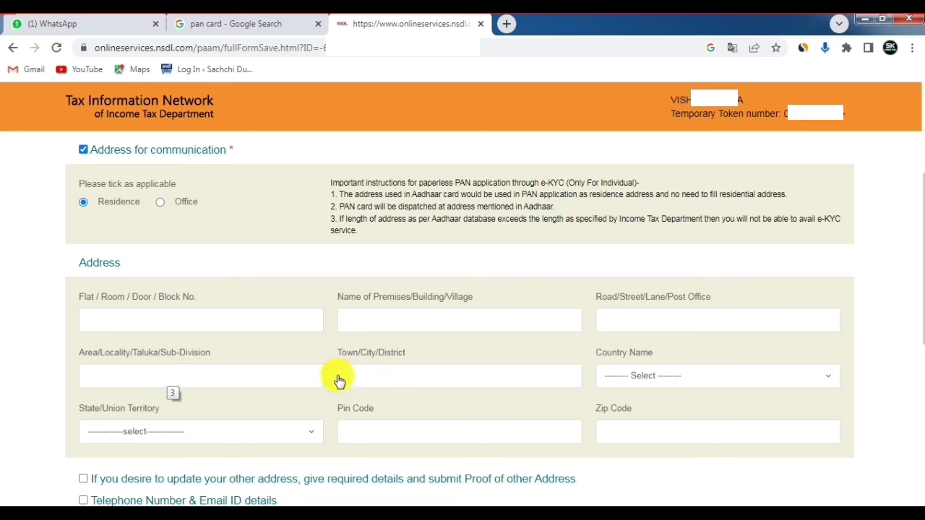
Set the address country to INDIA and state to MADHYA PRADESH, then start the pin code
left_click(644, 388)
type("INDI")
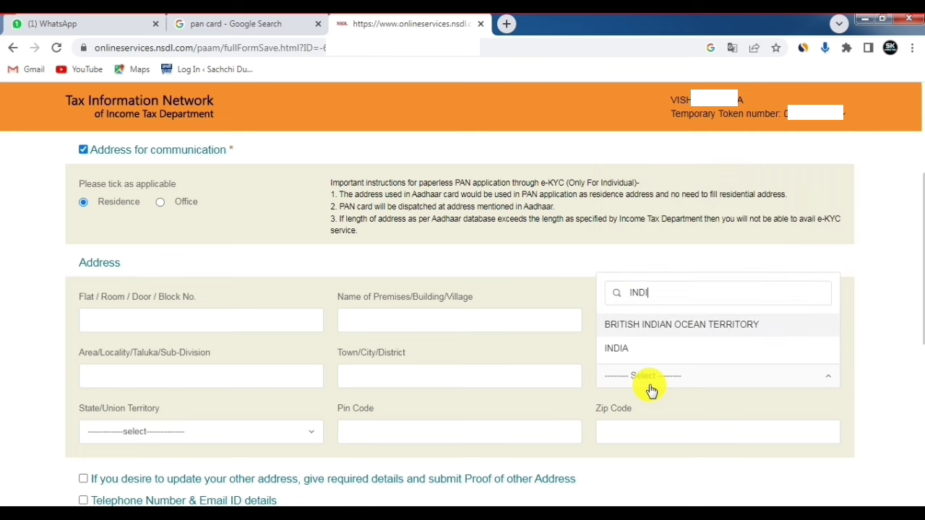
left_click(644, 347)
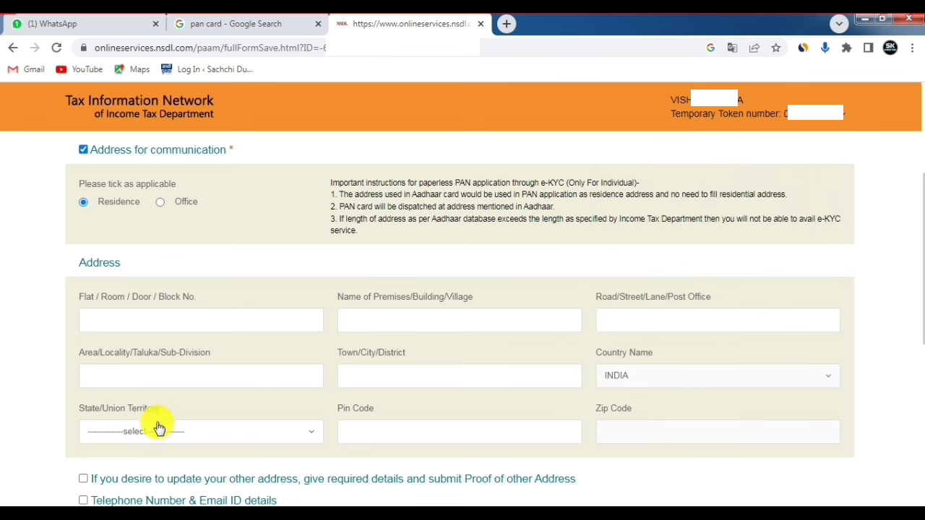
left_click(137, 433)
type("MADH")
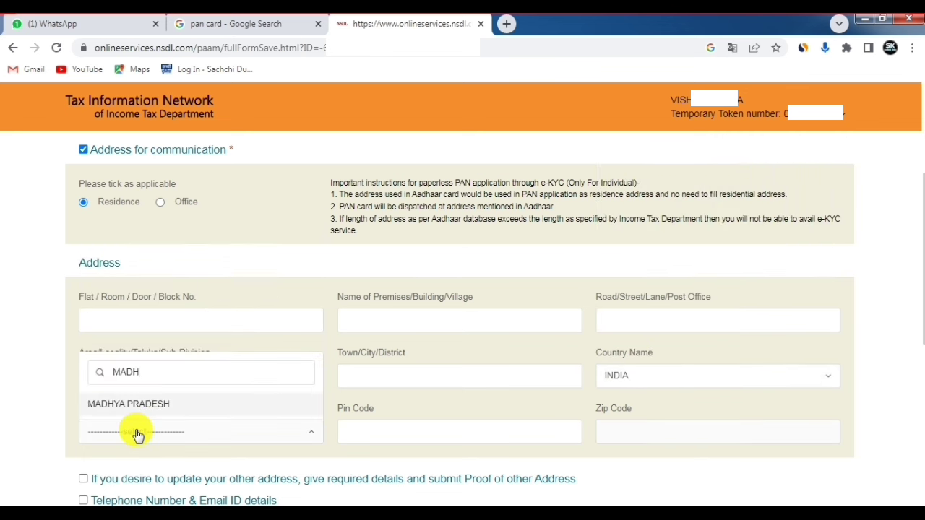
left_click(178, 404)
left_click(380, 431)
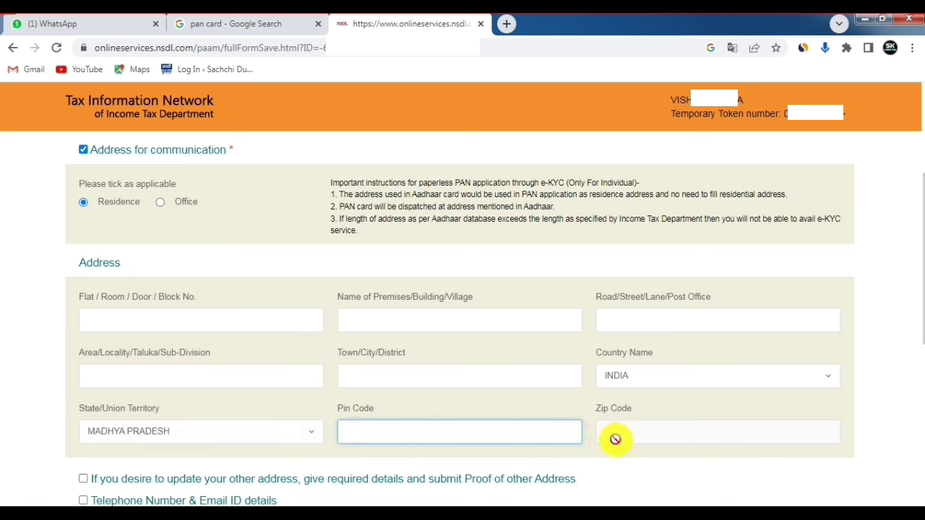
Enable Telephone Number & Email ID details with country code INDIA (91)
scroll(3, 261, "down", 4)
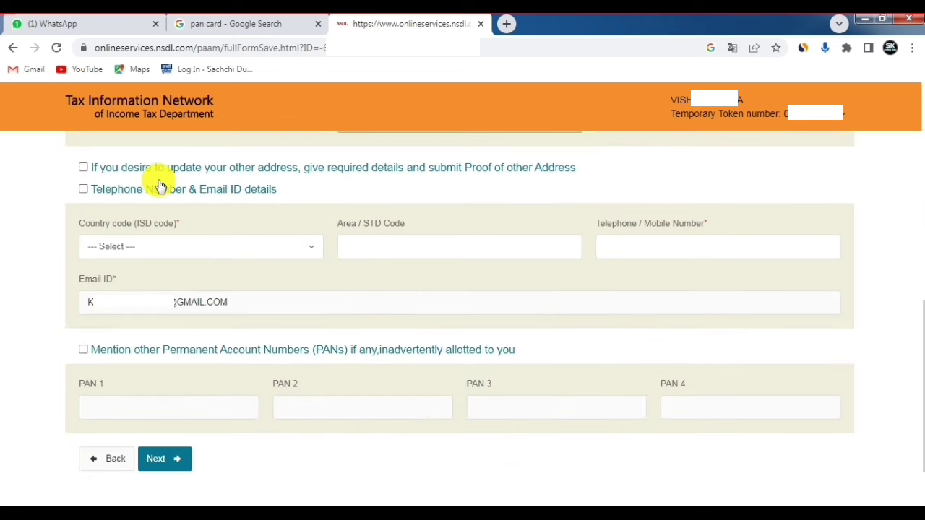
left_click(83, 189)
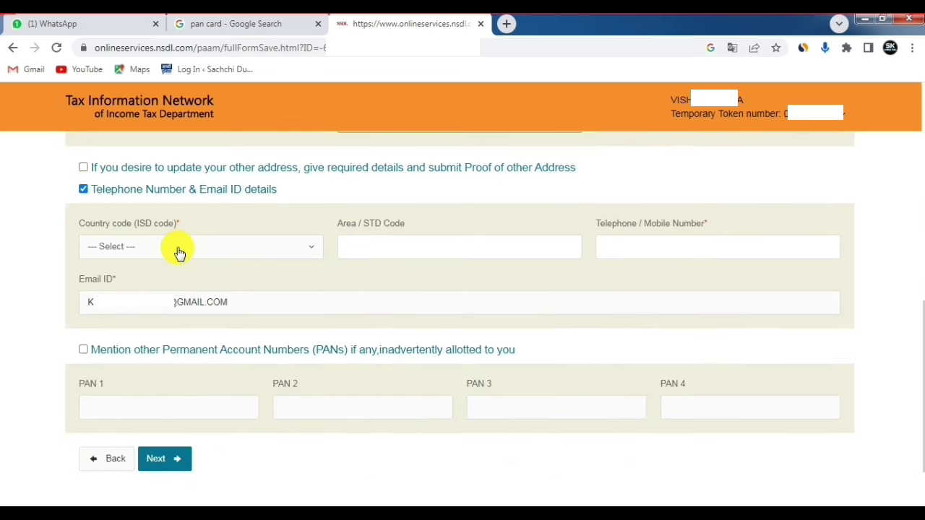
left_click(179, 250)
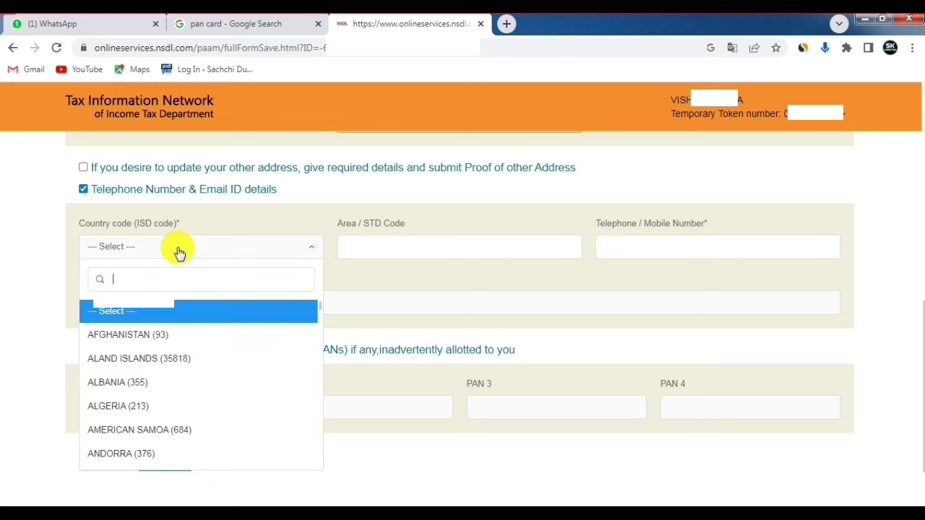
type("INDI")
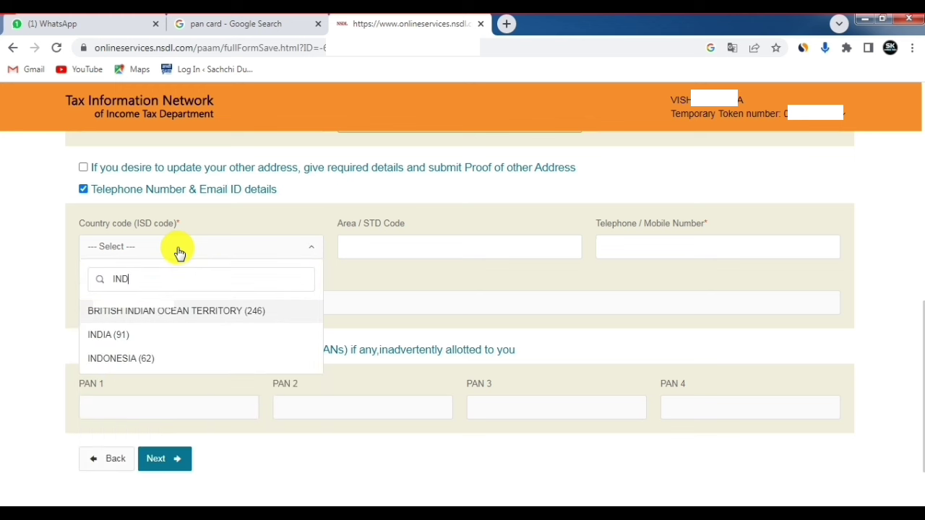
left_click(108, 335)
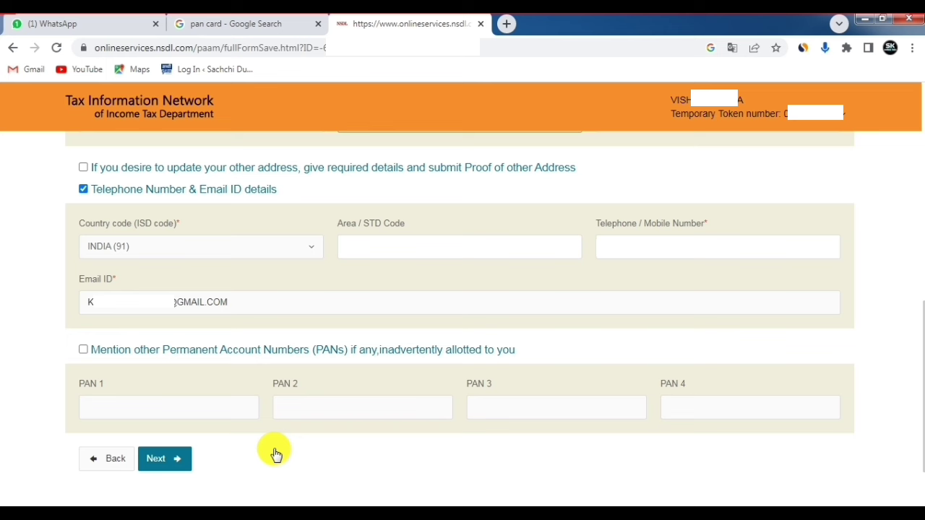
On Document details, set proof of identity, address and date of birth to AADHAAR
left_click(168, 459)
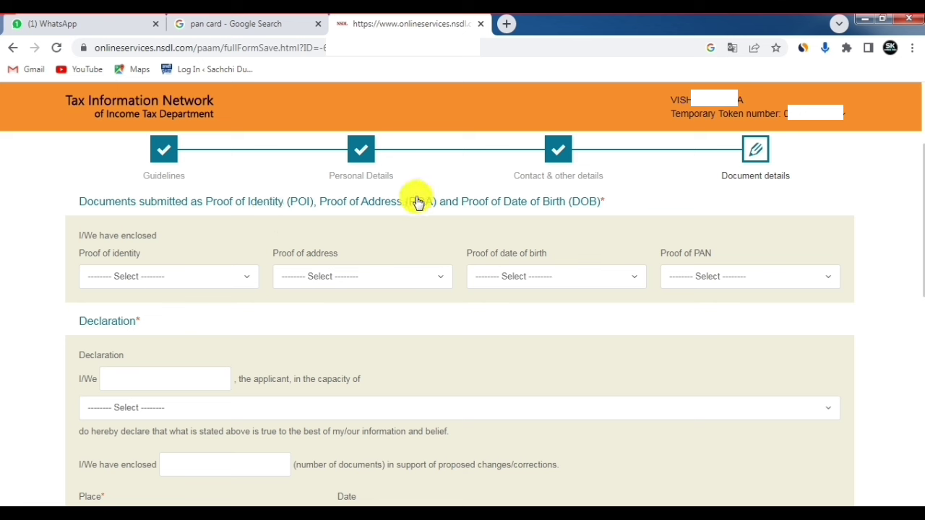
left_click(171, 276)
type("AA")
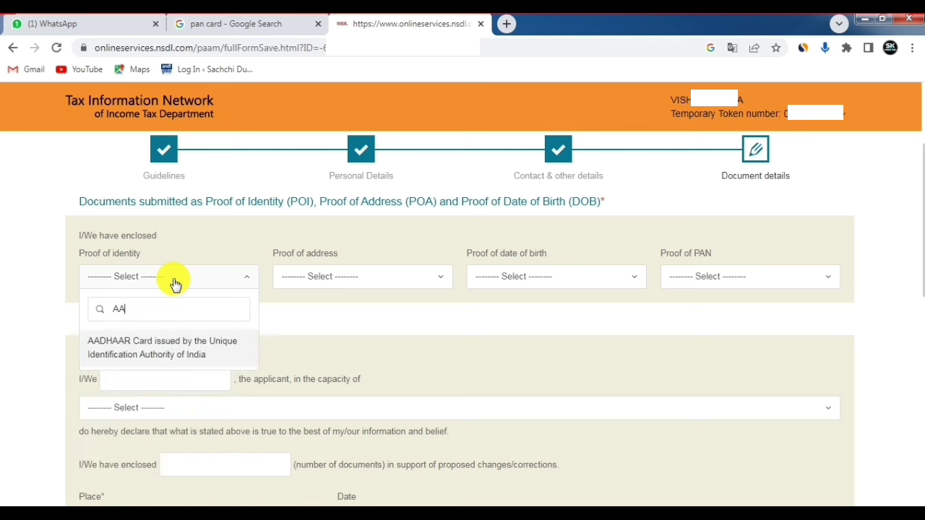
left_click(121, 350)
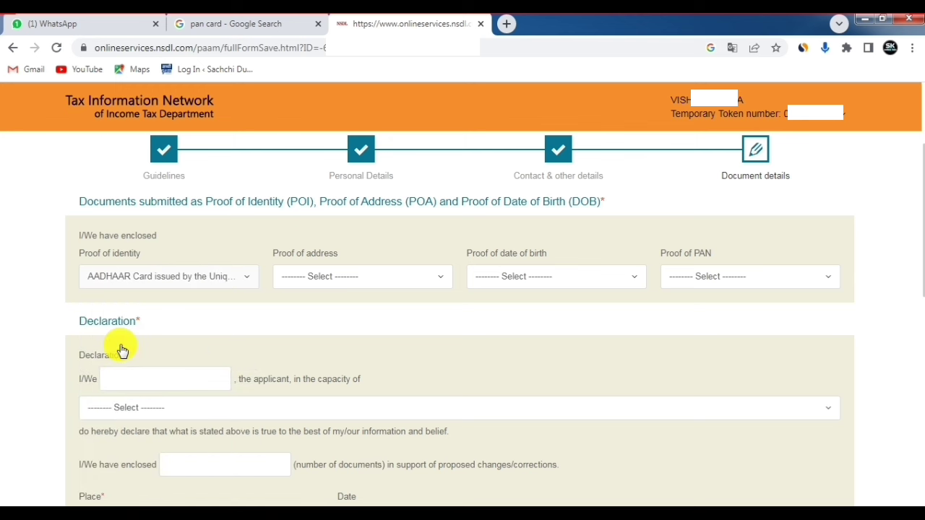
left_click(329, 279)
type("AA")
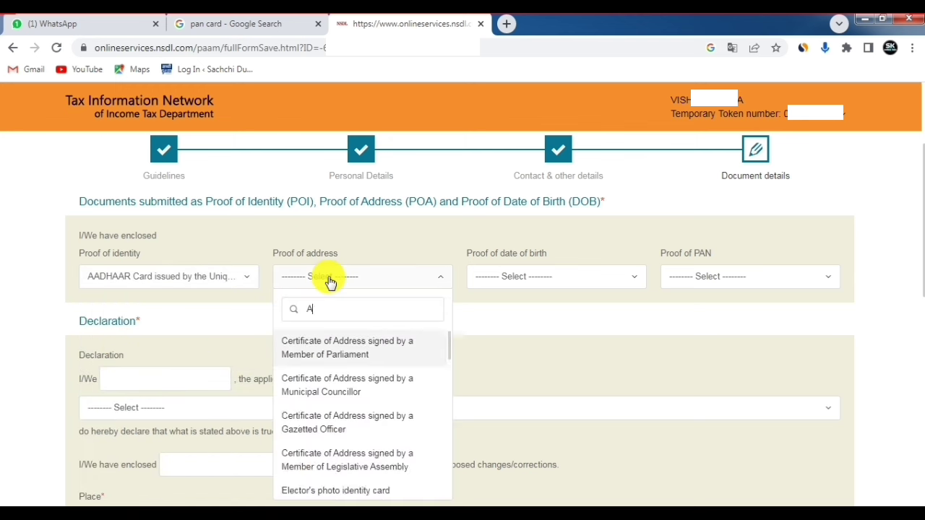
left_click(364, 342)
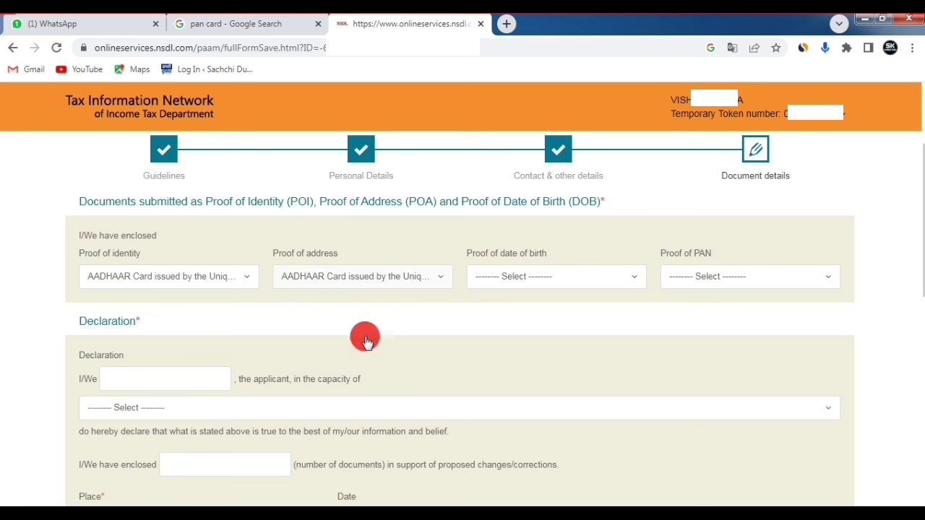
left_click(554, 280)
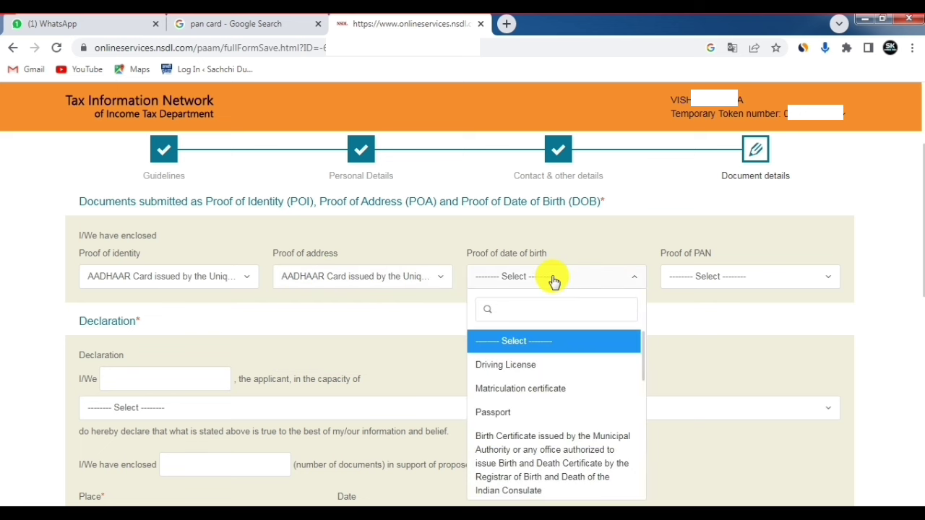
type("AA")
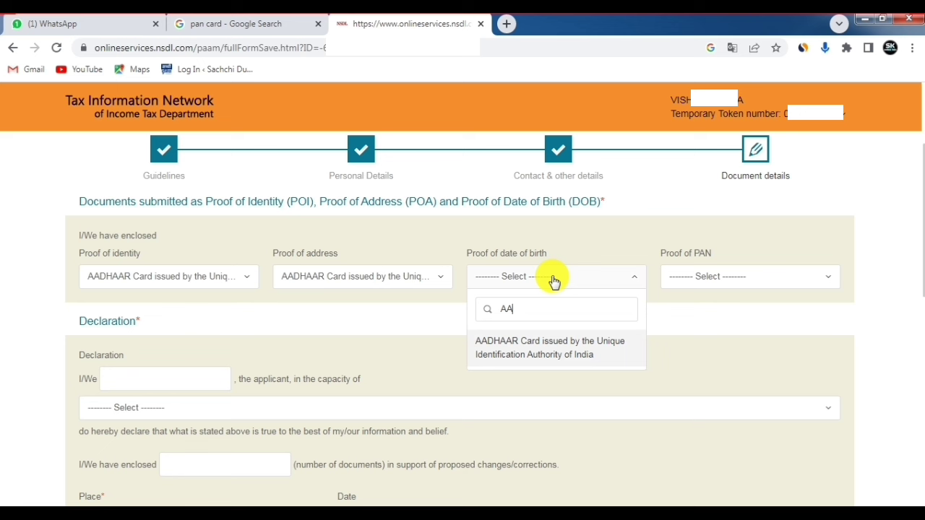
left_click(520, 346)
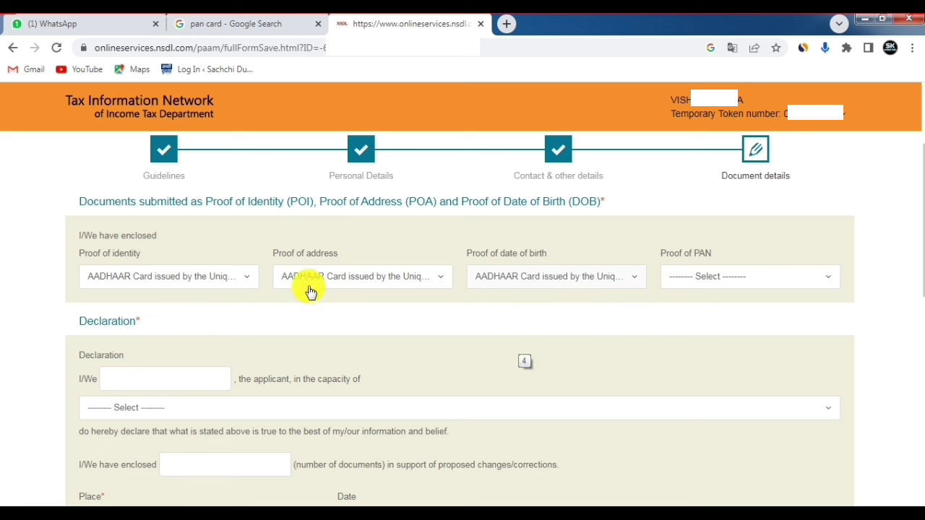
Choose Copy of Pan Card as PAN proof and Himself/Herself as capacity, and enter 2 documents
left_click(686, 279)
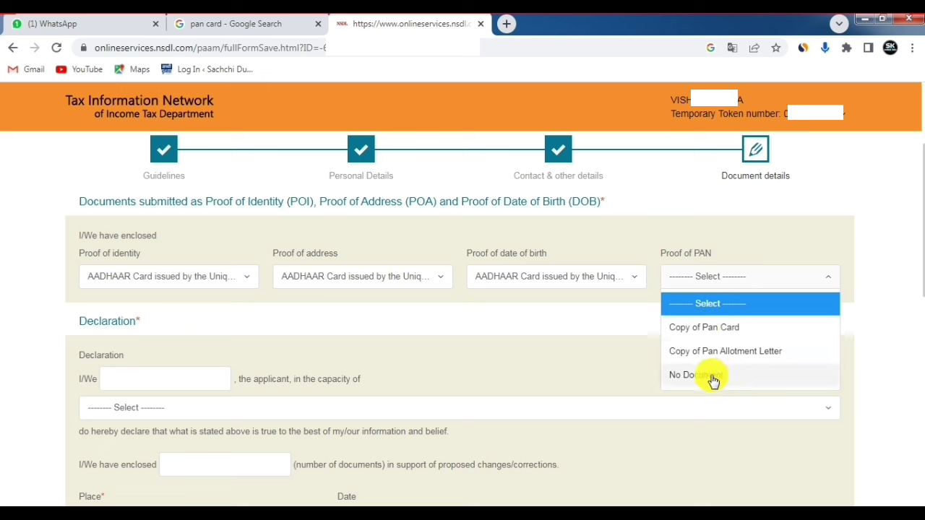
left_click(732, 331)
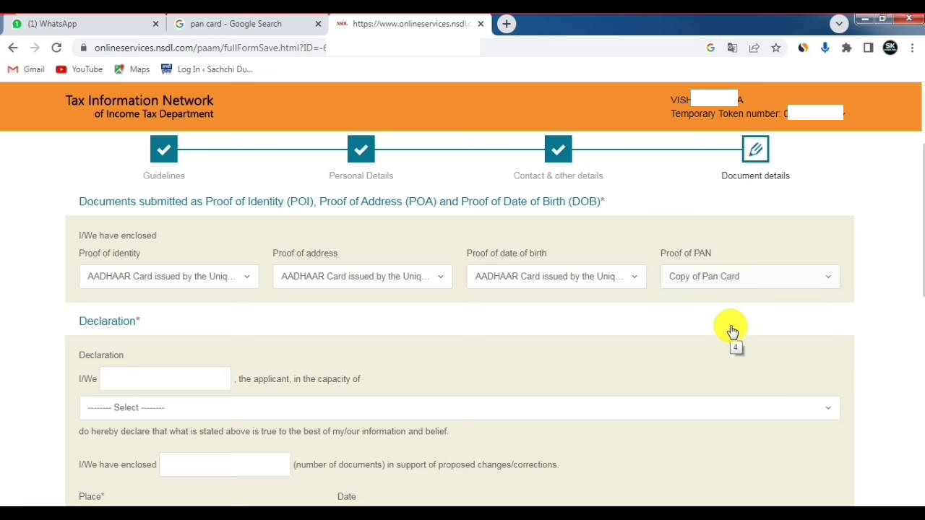
left_click(165, 411)
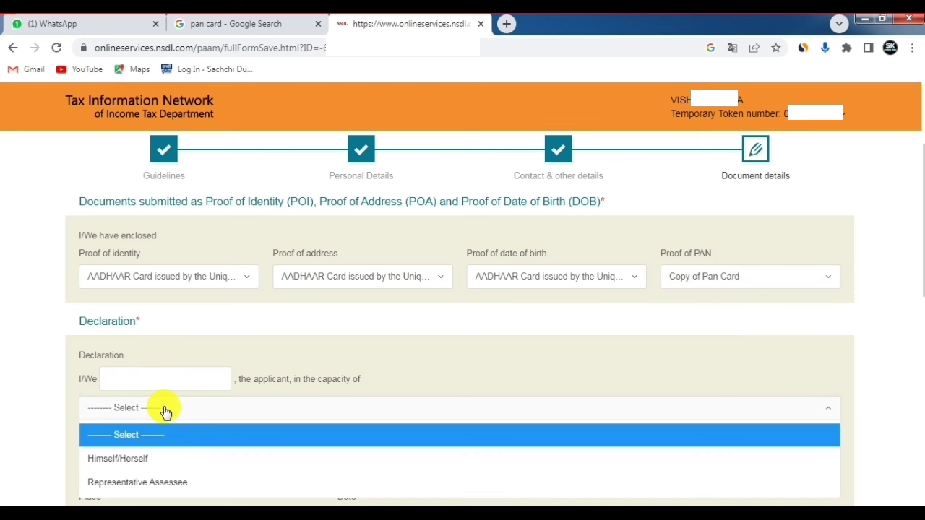
left_click(123, 462)
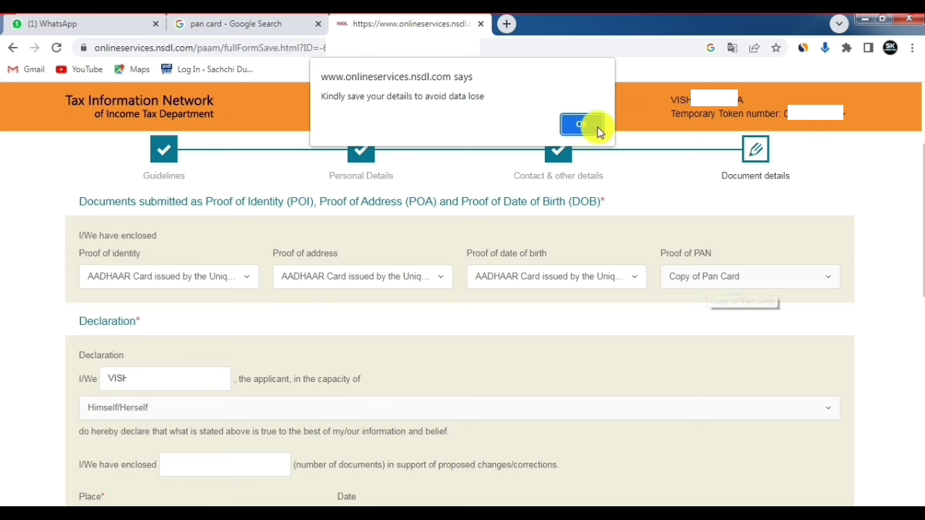
left_click(596, 127)
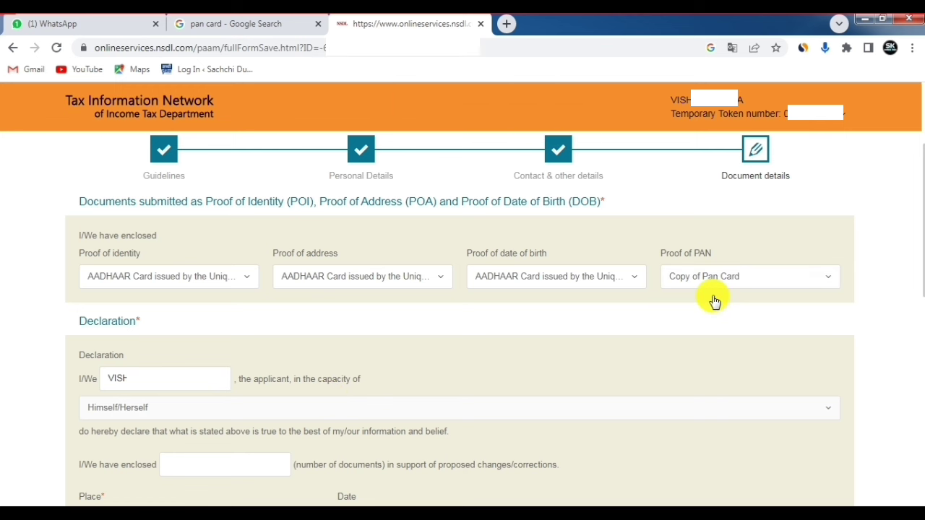
left_click(209, 464)
type("2")
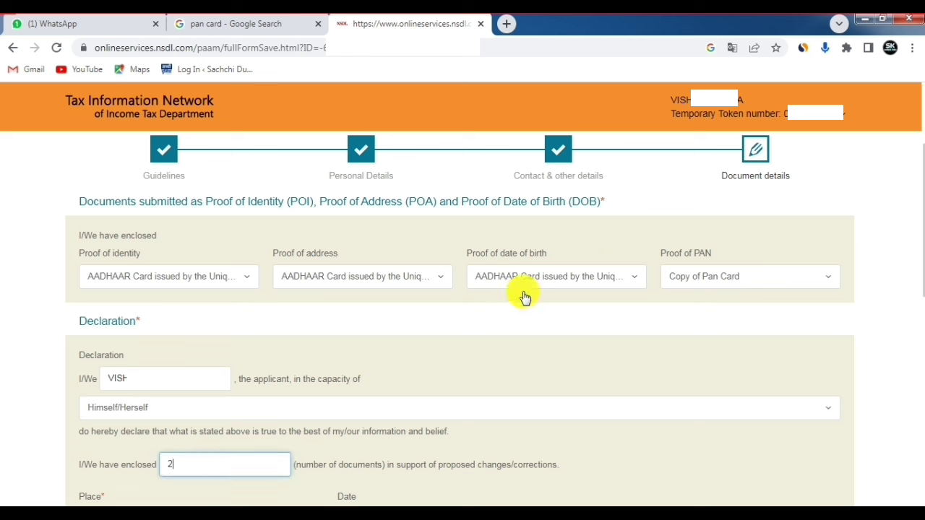
left_click(501, 307)
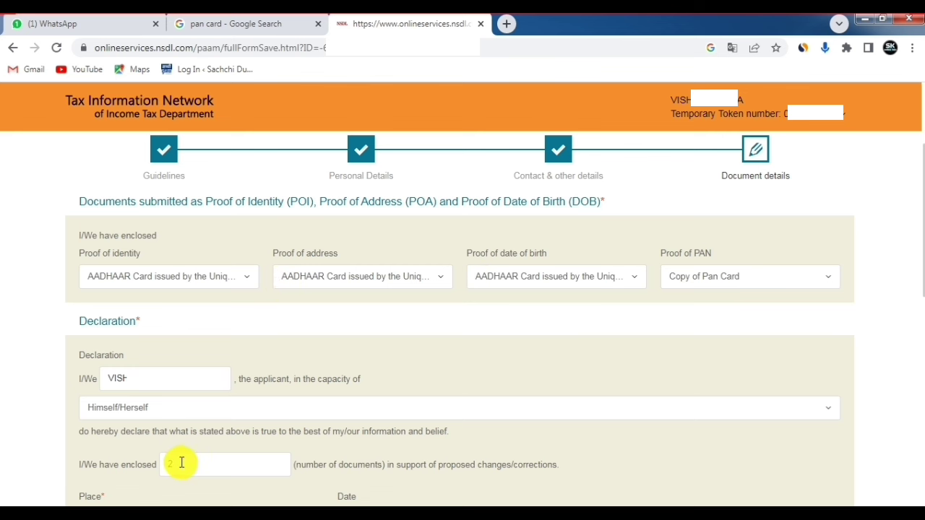
Enter SATWAS as the place and upload photo.jpeg as the applicant photo
scroll(559, 221, "down", 5)
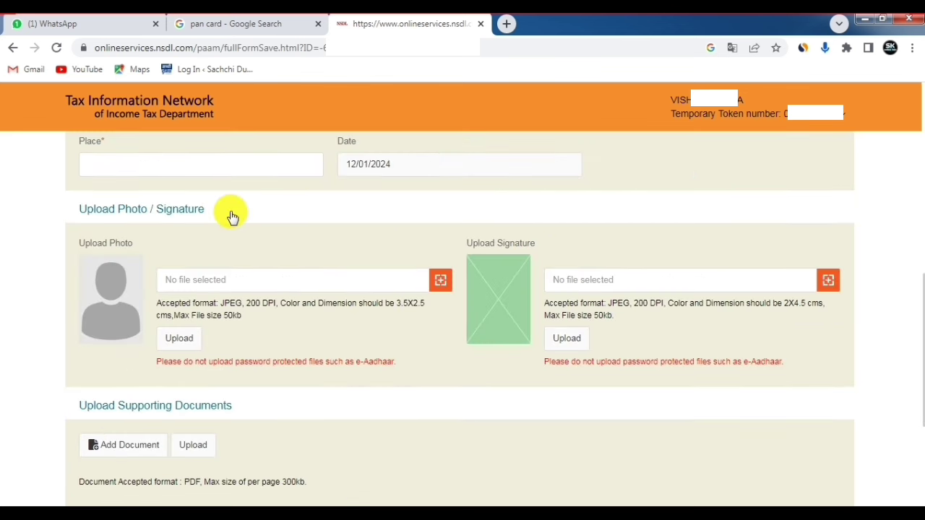
left_click(112, 167)
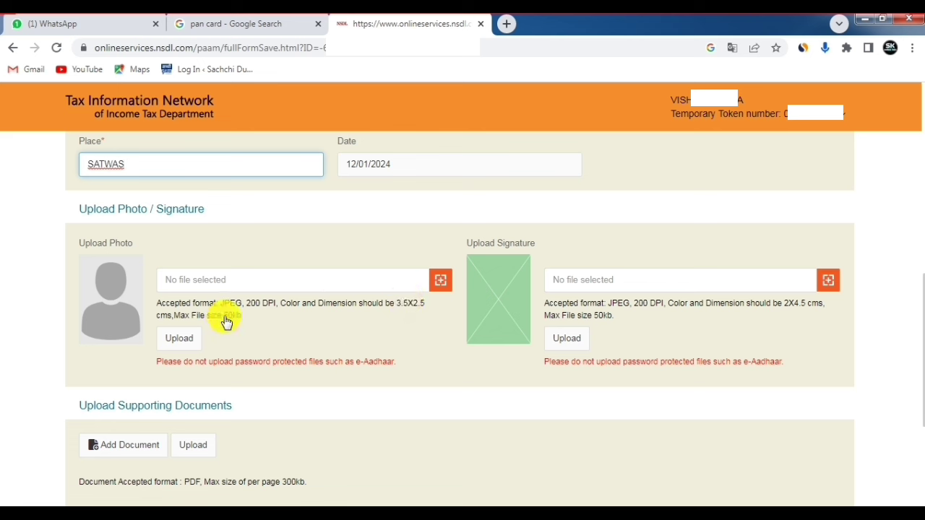
left_click_drag(237, 316, 224, 316)
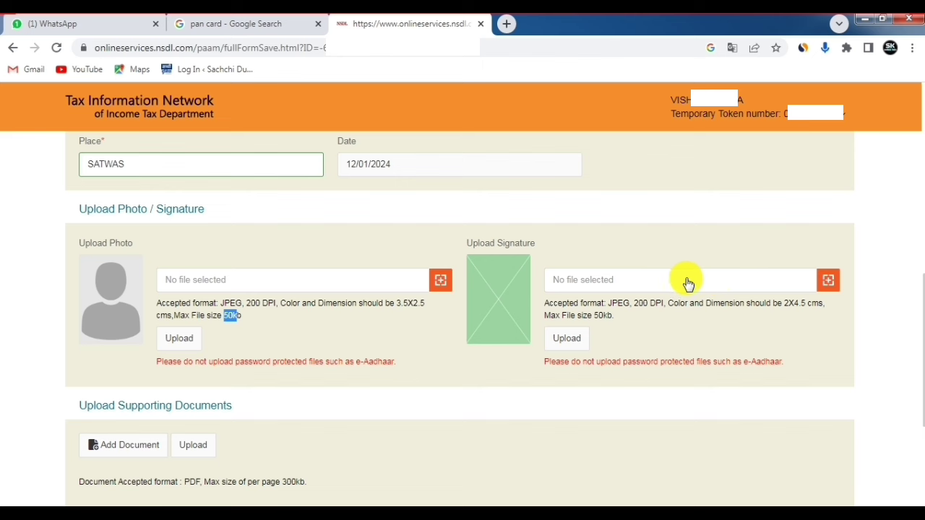
left_click(439, 281)
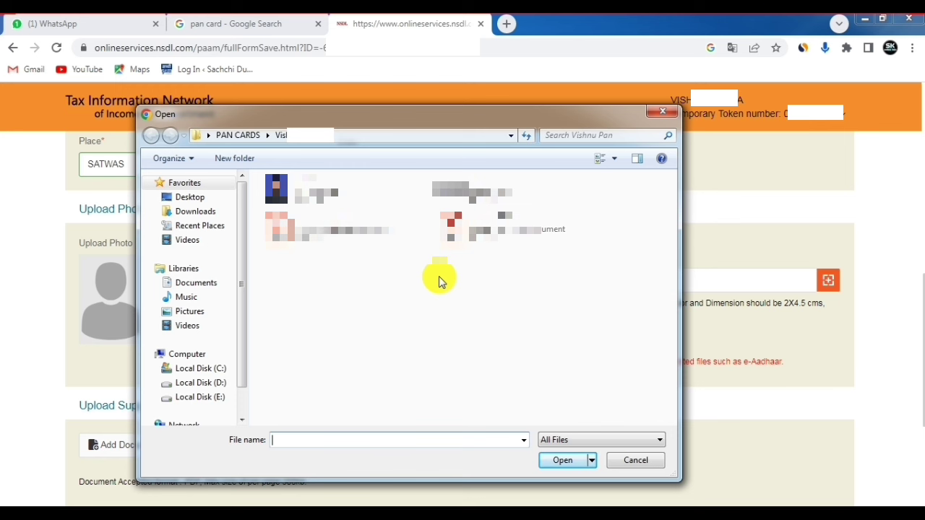
double_click(311, 188)
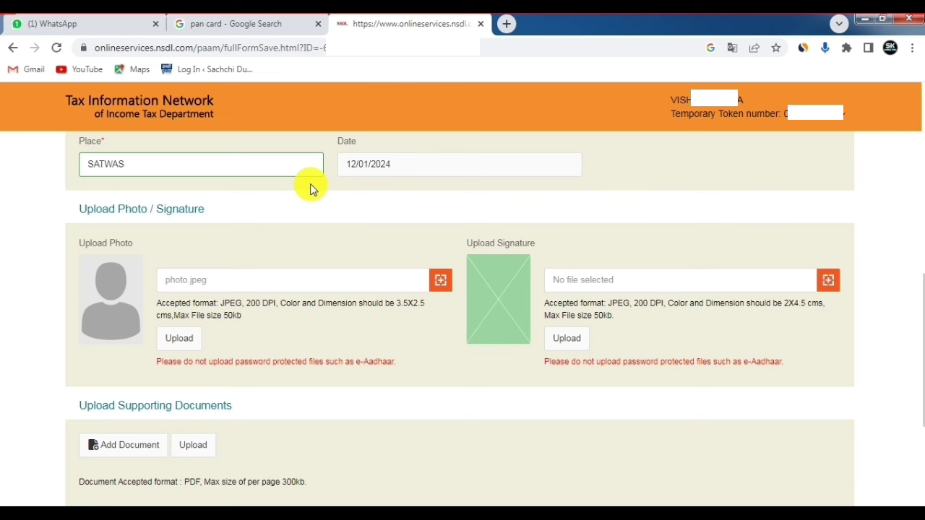
left_click(179, 338)
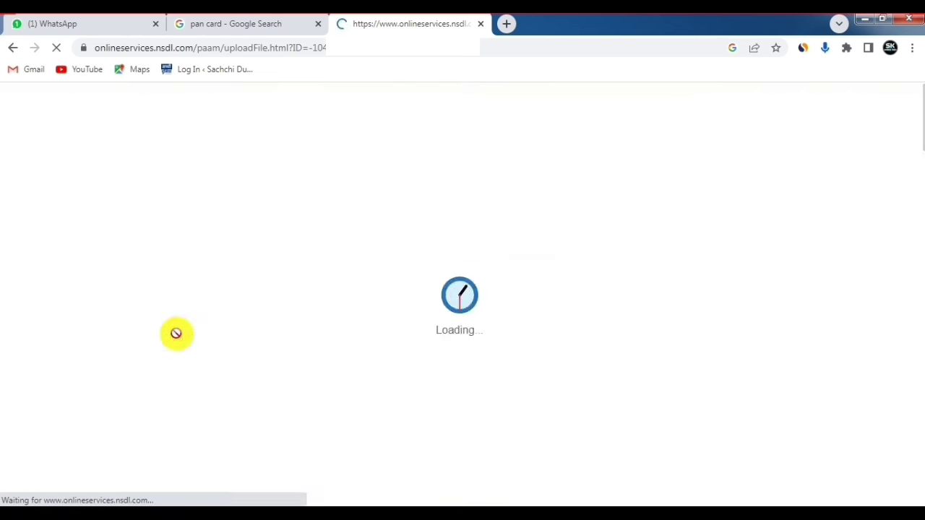
Upload sign.jpeg as the applicant's signature
scroll(727, 459, "down", 5)
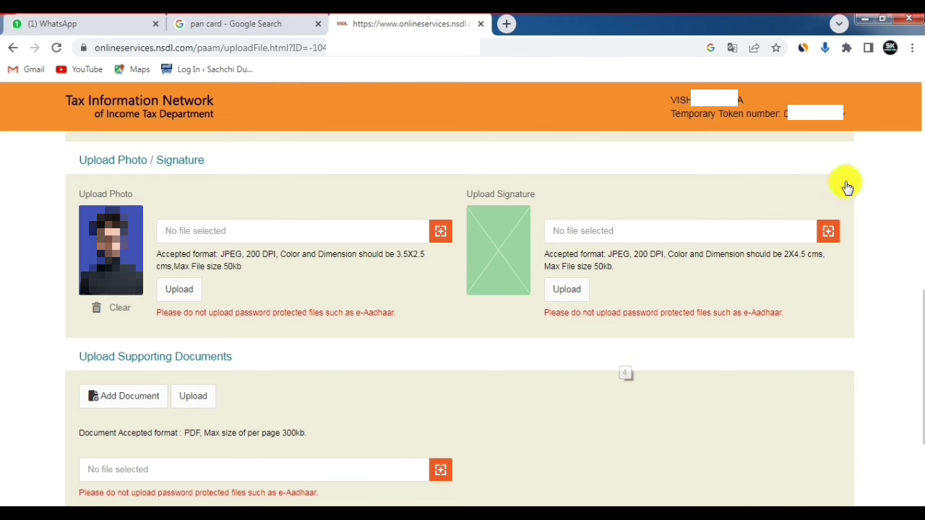
left_click(829, 230)
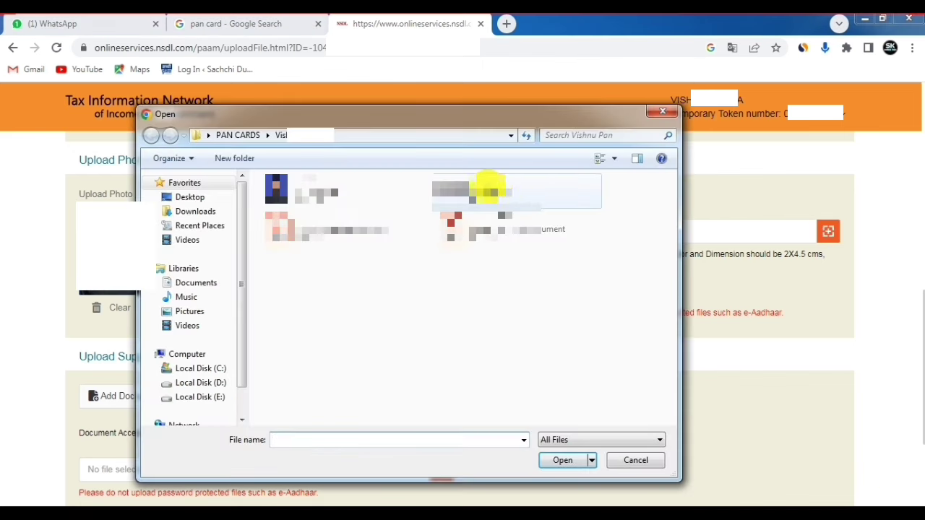
double_click(488, 187)
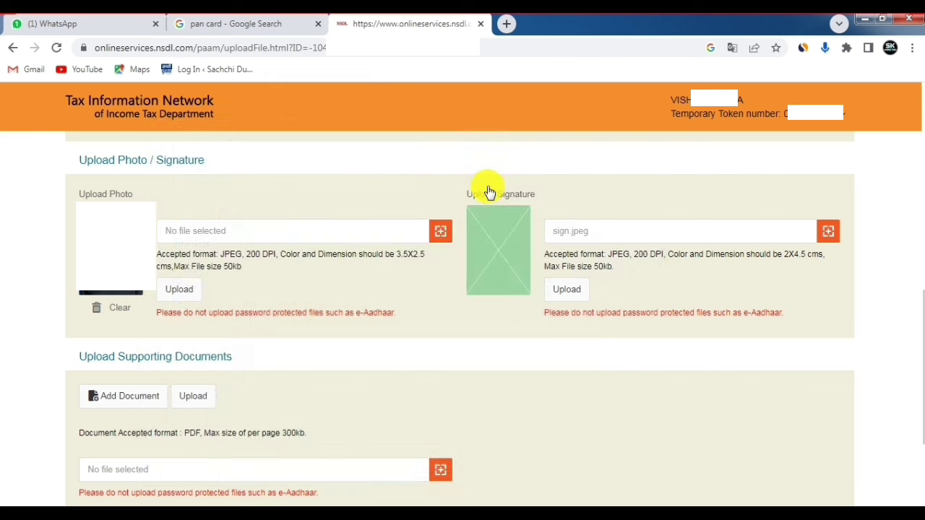
left_click(563, 290)
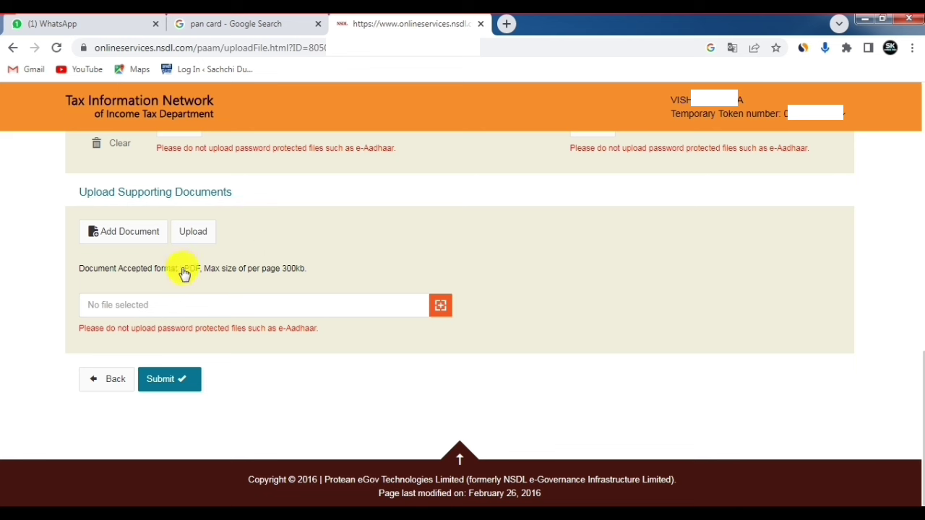
Attach and upload the Aadhaar PDF as the first supporting document
left_click_drag(182, 271, 197, 274)
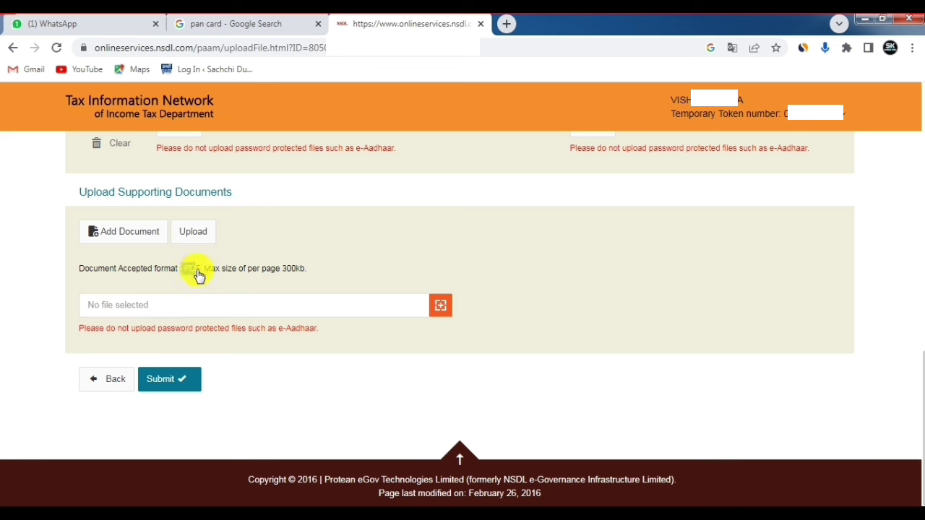
double_click(284, 282)
left_click(442, 309)
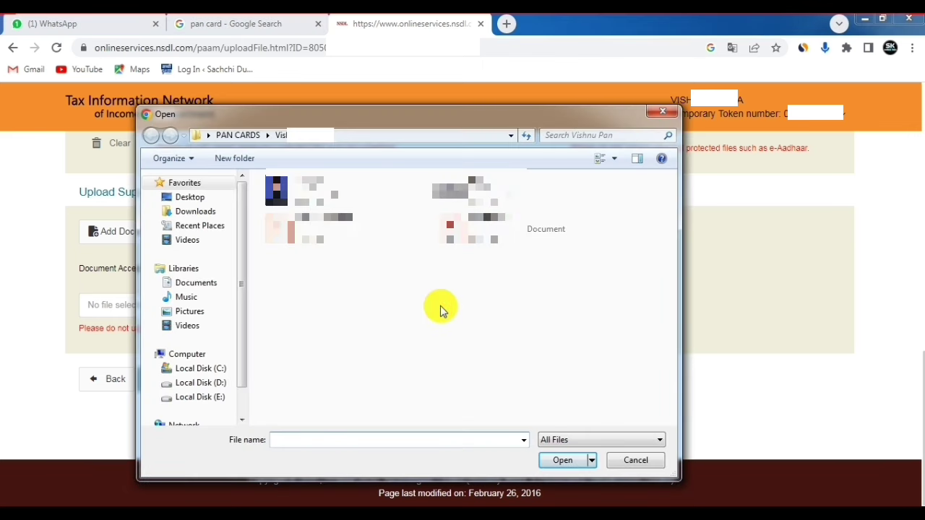
double_click(318, 220)
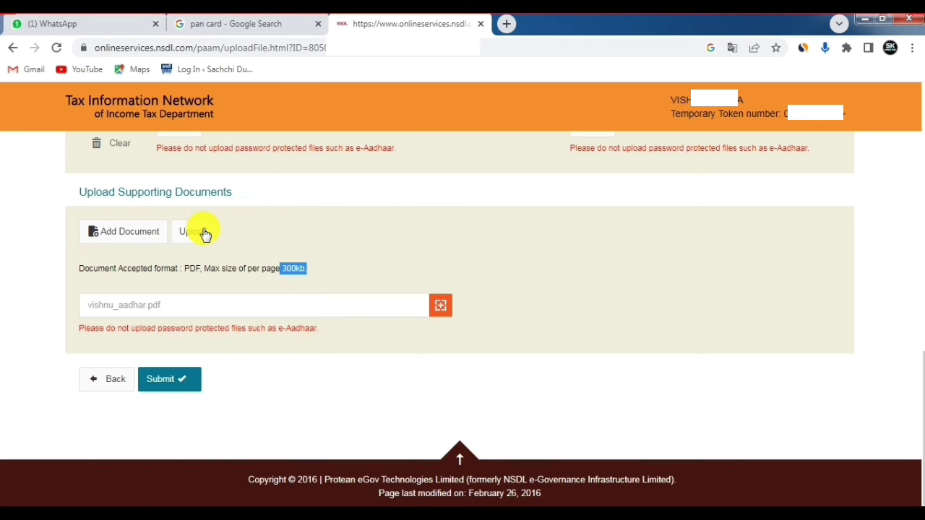
left_click(205, 233)
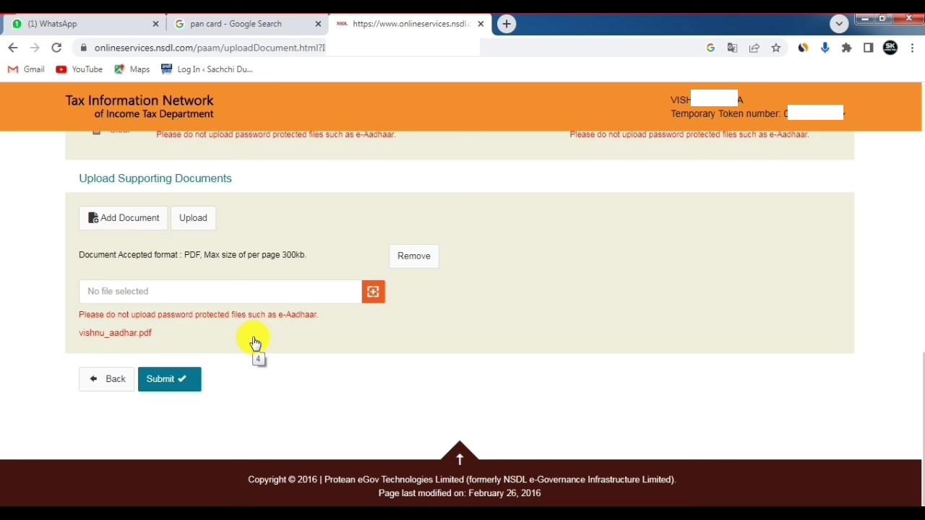
Add a second document slot, attach the PAN PDF, and submit the application
left_click(359, 229)
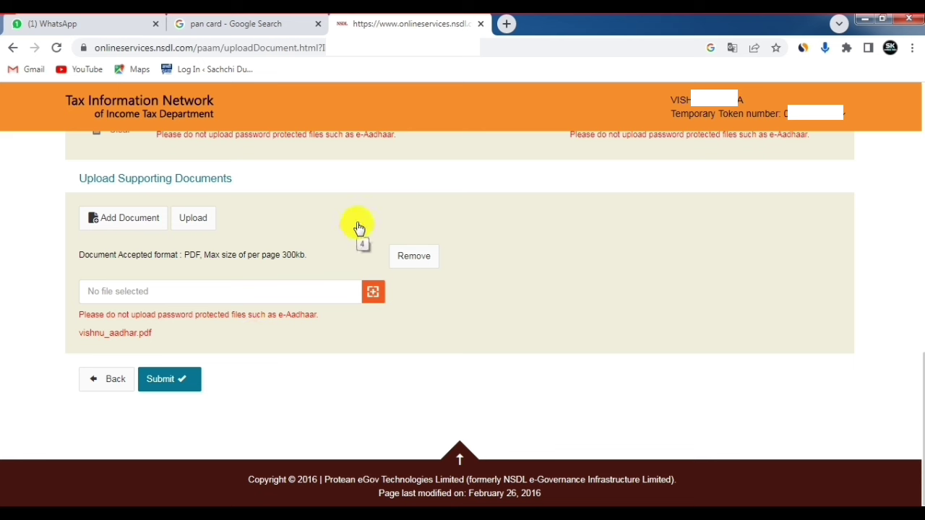
left_click(141, 226)
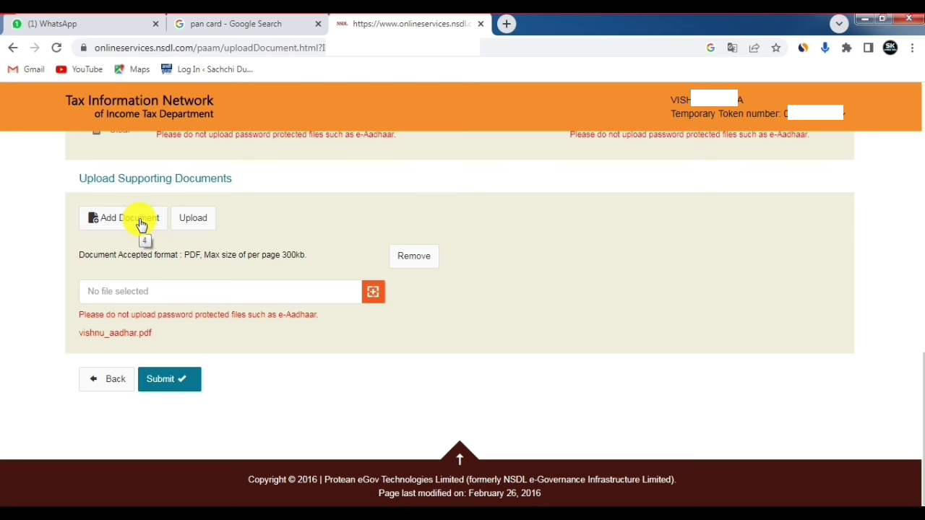
left_click(142, 226)
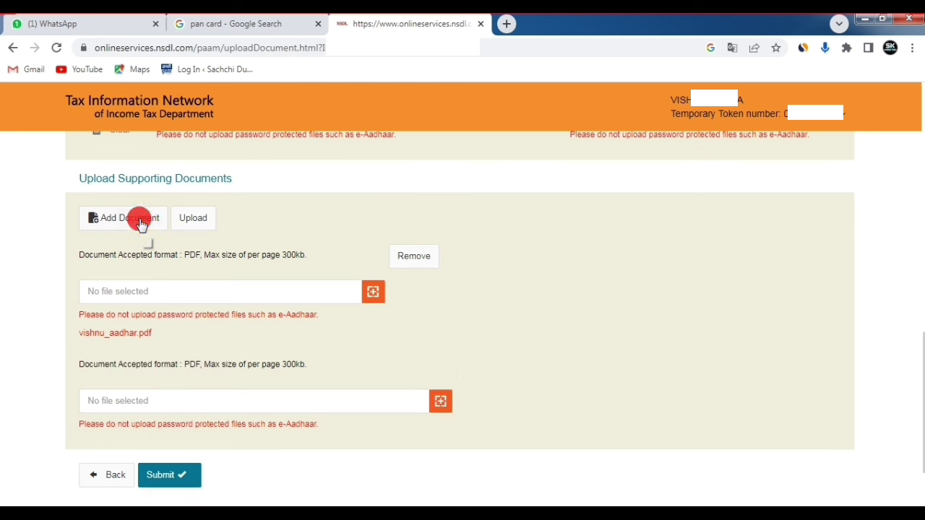
left_click(183, 402)
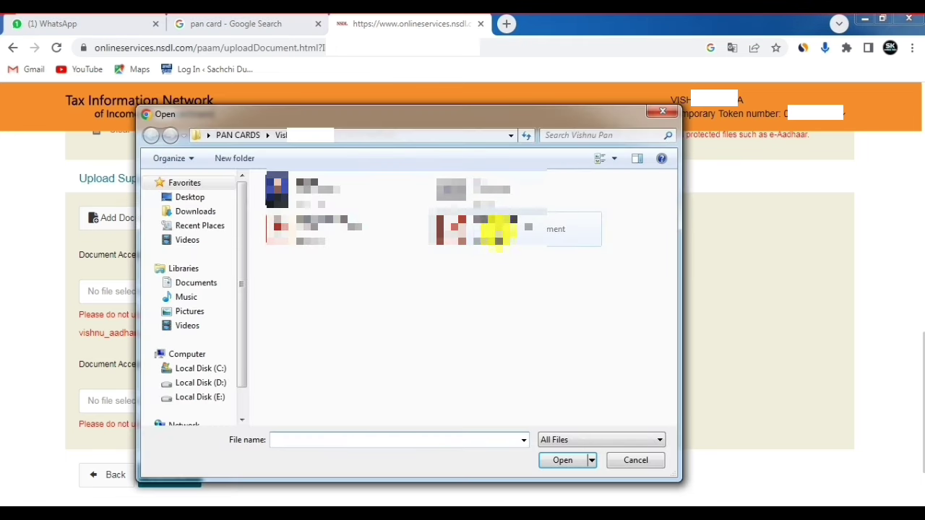
double_click(496, 230)
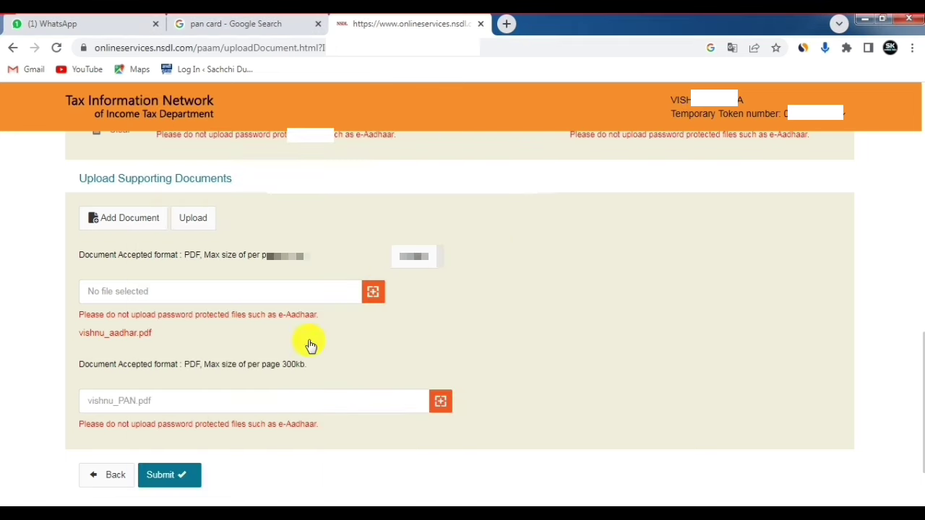
scroll(293, 378, "down", 1)
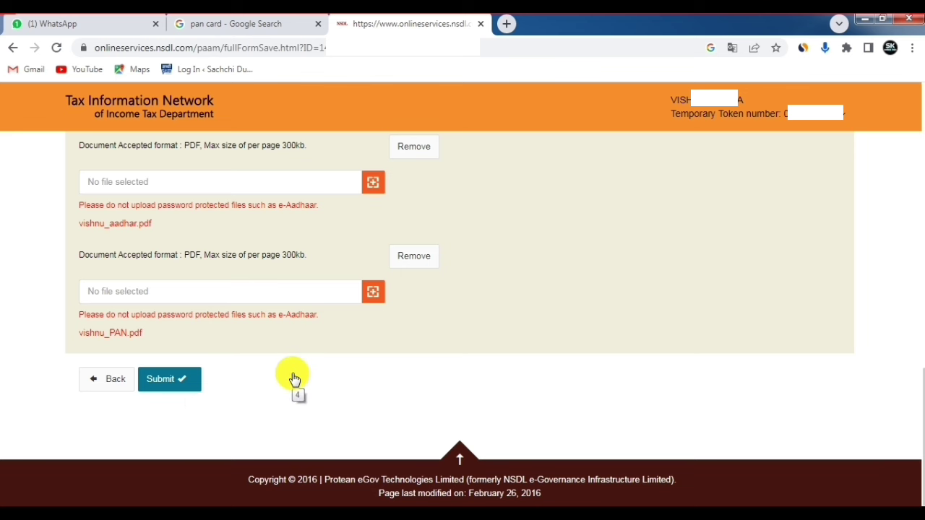
left_click(173, 385)
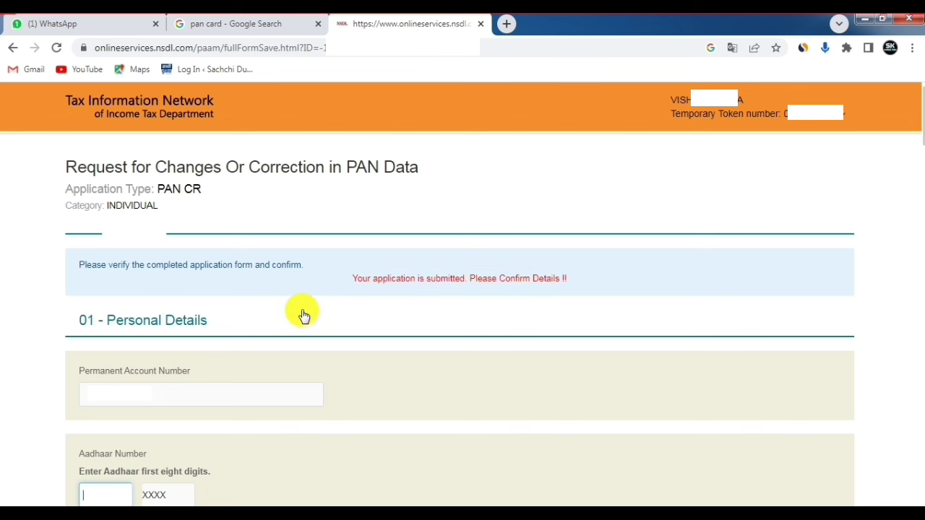
Review the Form CR summary down to Upload Supporting Documents and proceed to payment
scroll(304, 314, "down", 2)
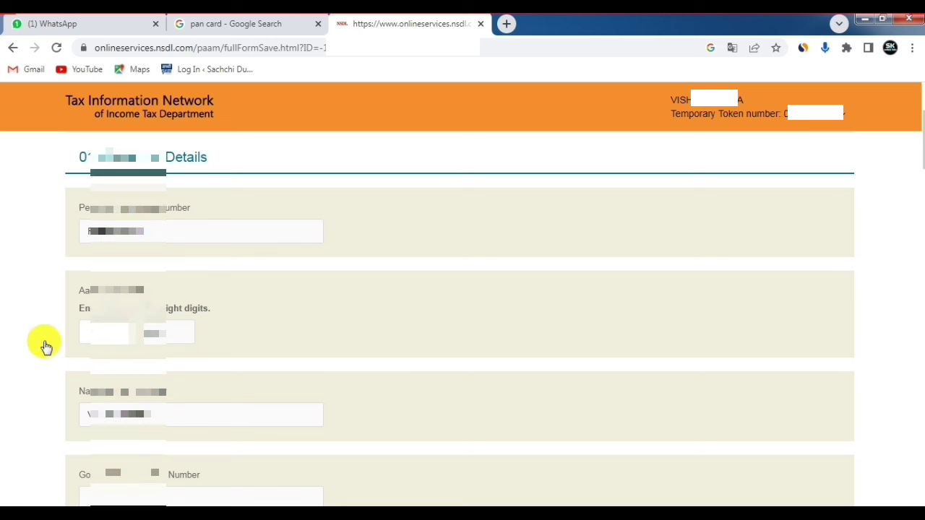
scroll(44, 347, "down", 2)
scroll(45, 347, "down", 5)
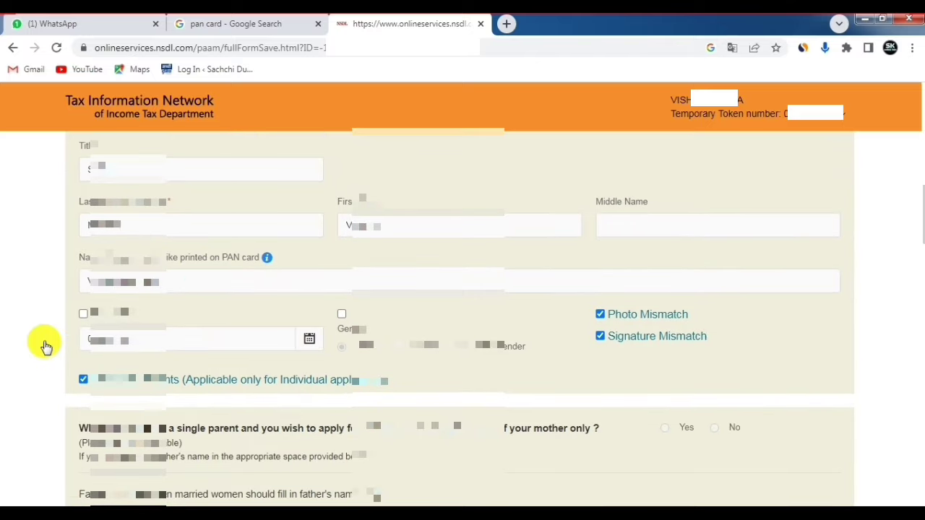
scroll(45, 347, "down", 8)
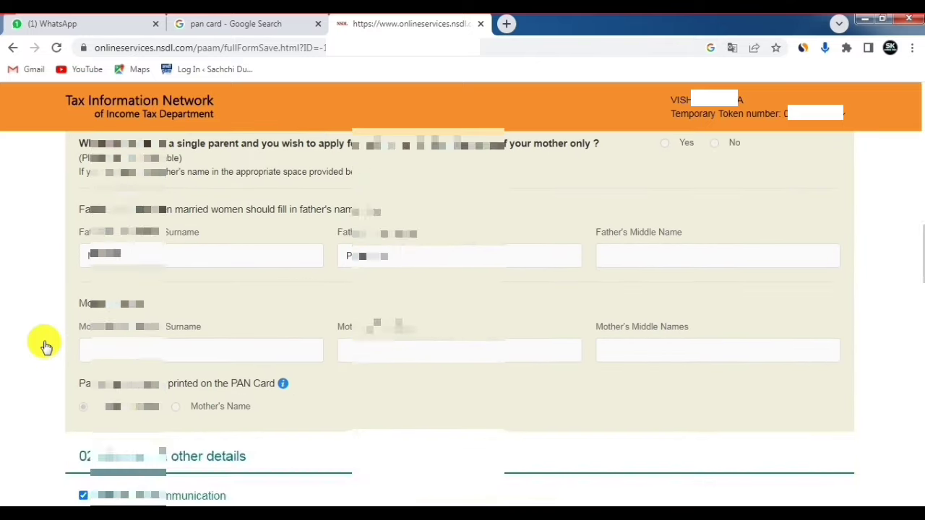
scroll(45, 347, "down", 10)
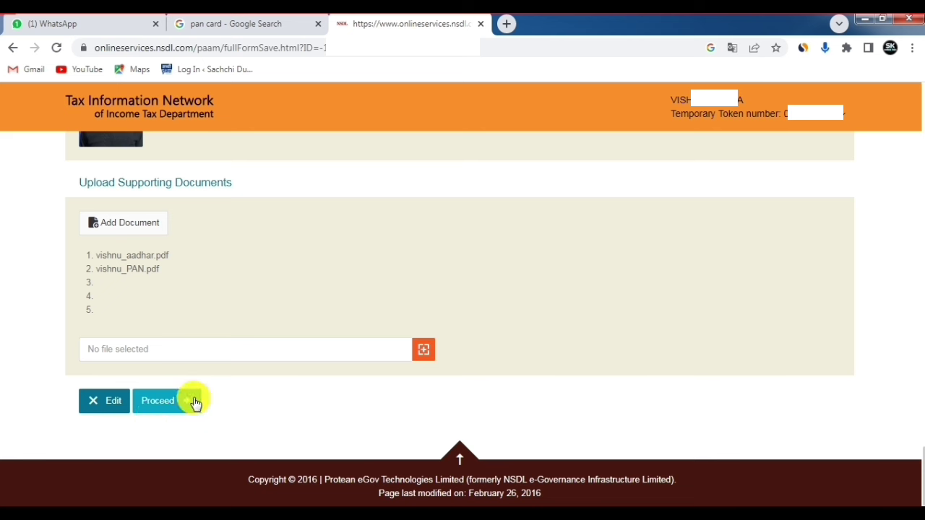
left_click(162, 403)
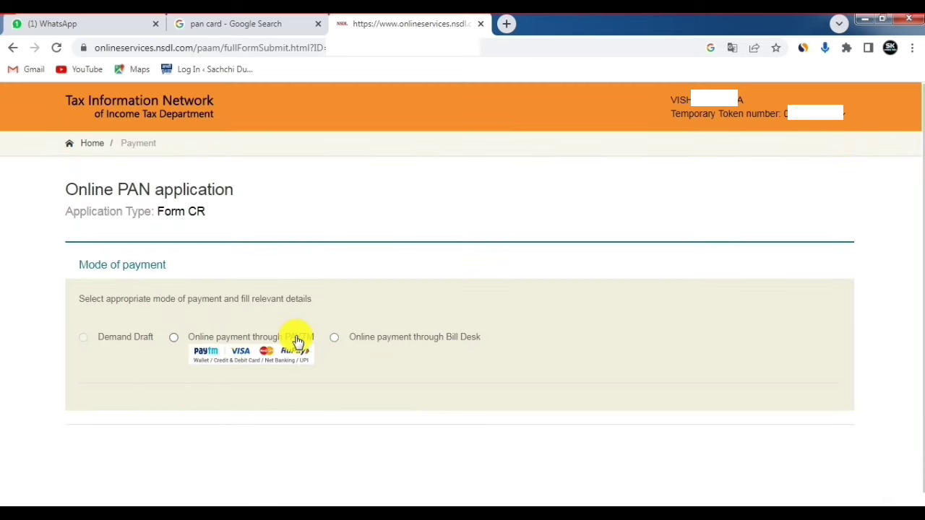
Choose Bill Desk online payment, accept the terms of service, and confirm the ₹106.90 fee
left_click(407, 340)
scroll(330, 413, "down", 5)
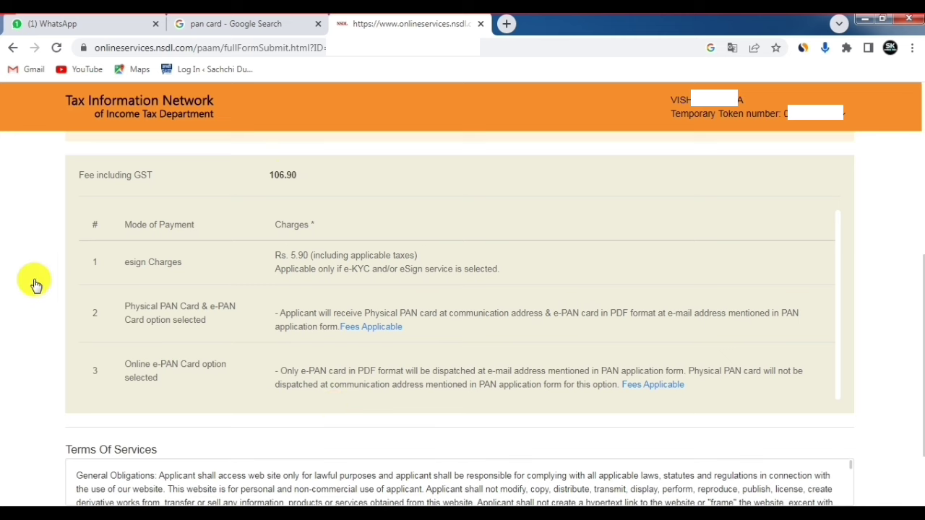
scroll(36, 285, "down", 2)
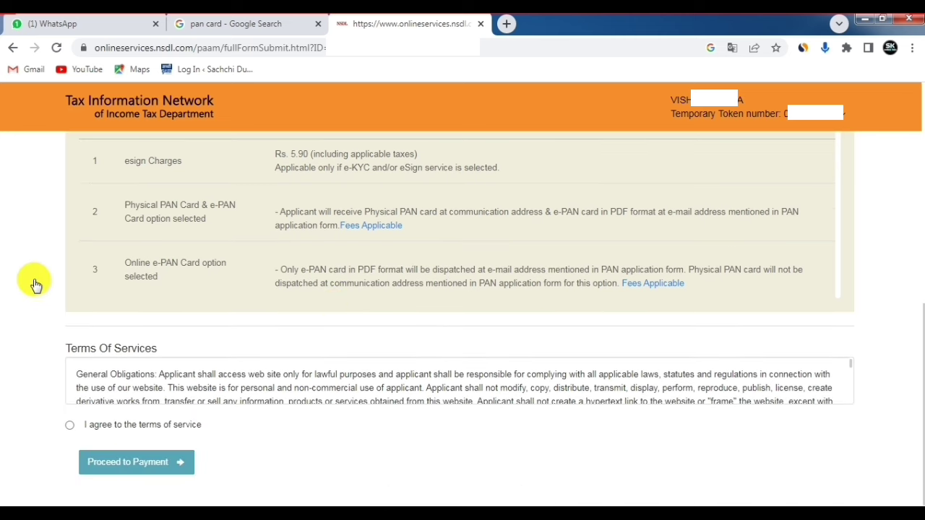
left_click(69, 425)
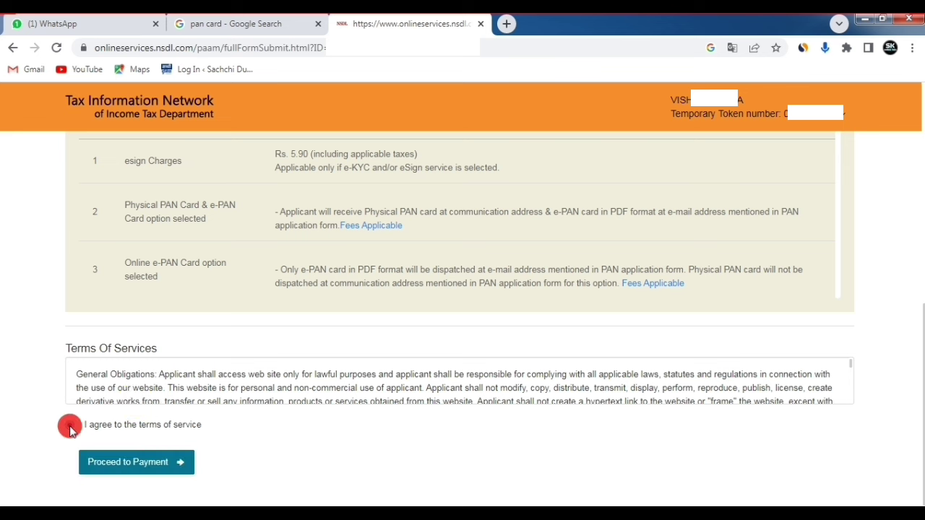
left_click(139, 462)
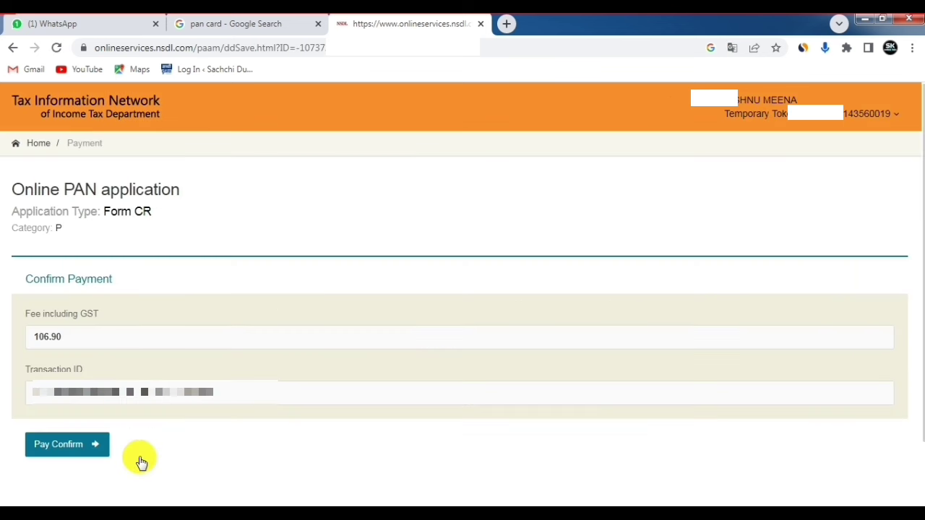
left_click(67, 445)
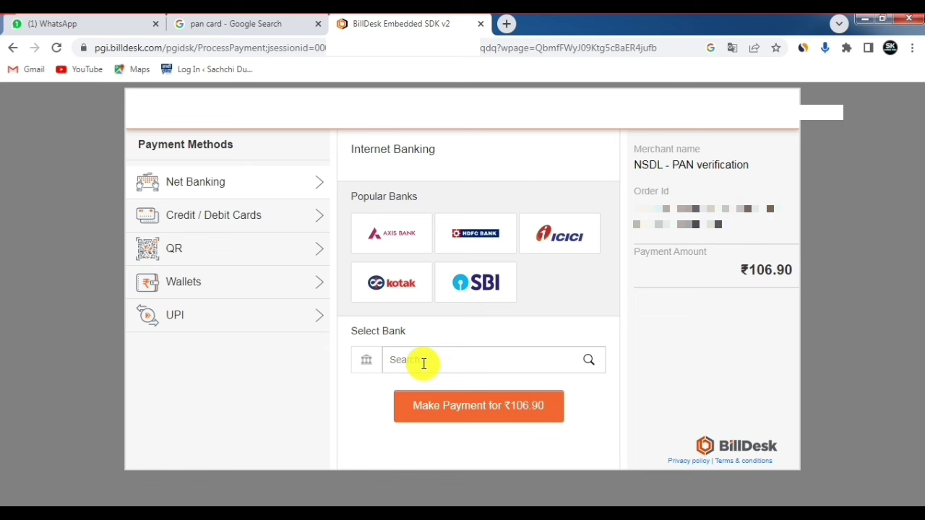
On BillDesk, switch the payment method to UPI and reveal the QR code for scanning
left_click(207, 215)
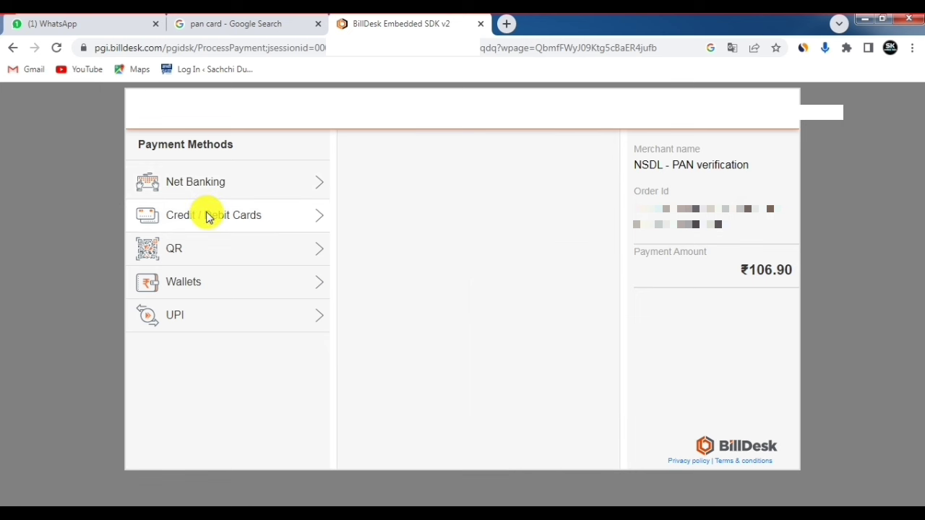
left_click(192, 253)
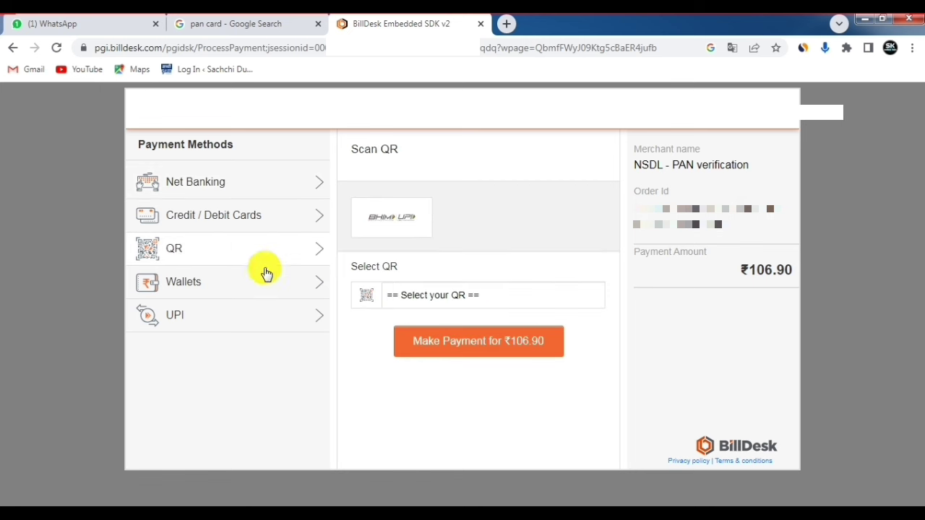
left_click(190, 317)
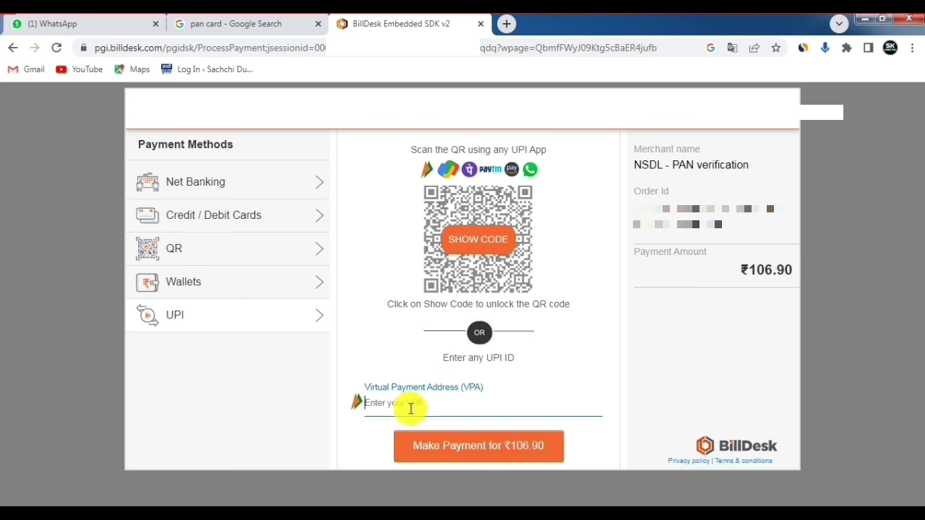
left_click(468, 244)
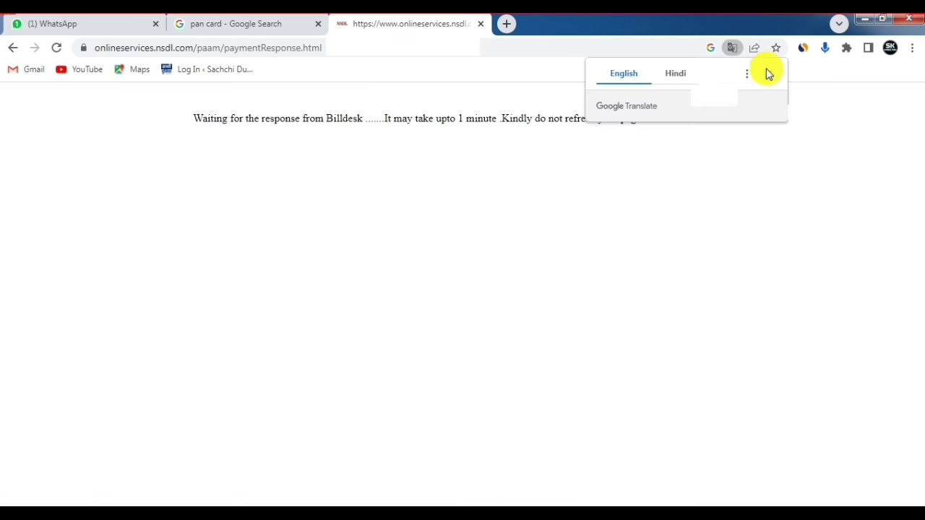
Dismiss the translate offer, continue past the payment receipt, consent to Aadhaar e-sign, and authenticate
left_click(768, 73)
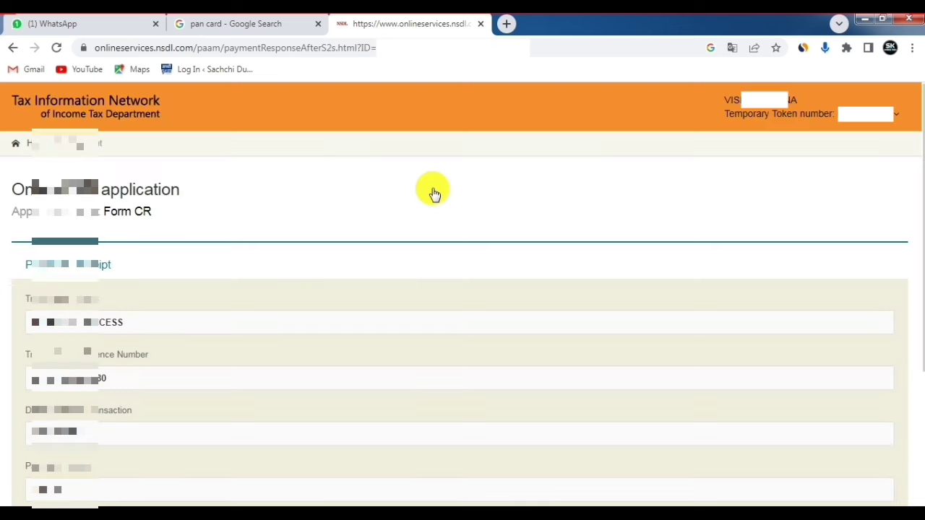
scroll(433, 194, "down", 5)
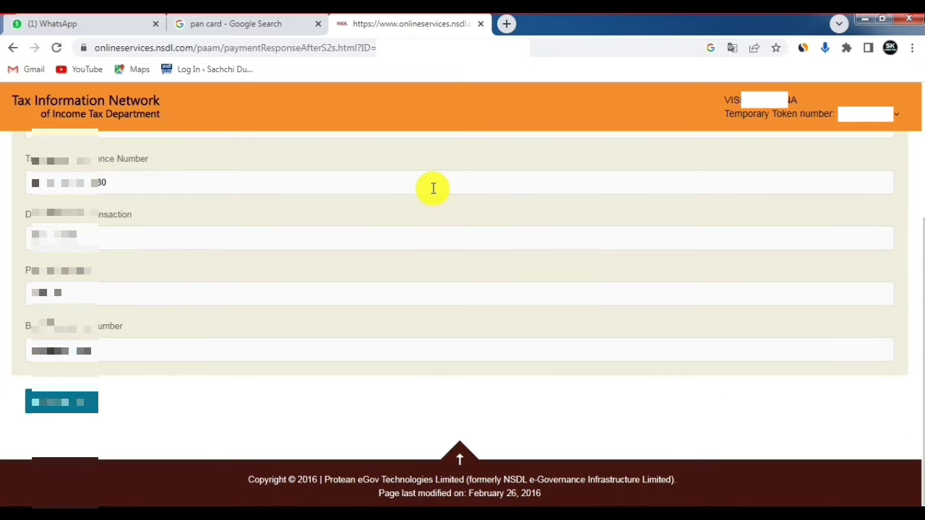
left_click(66, 402)
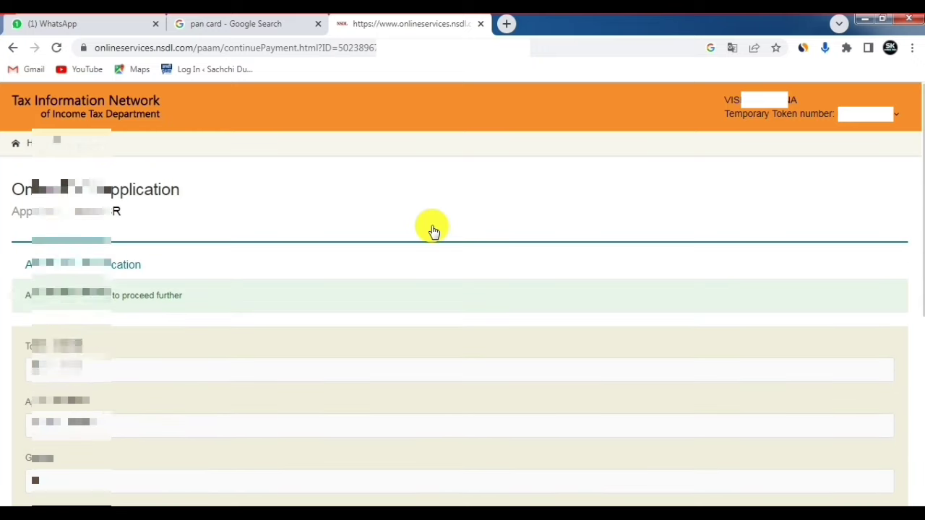
scroll(432, 232, "down", 8)
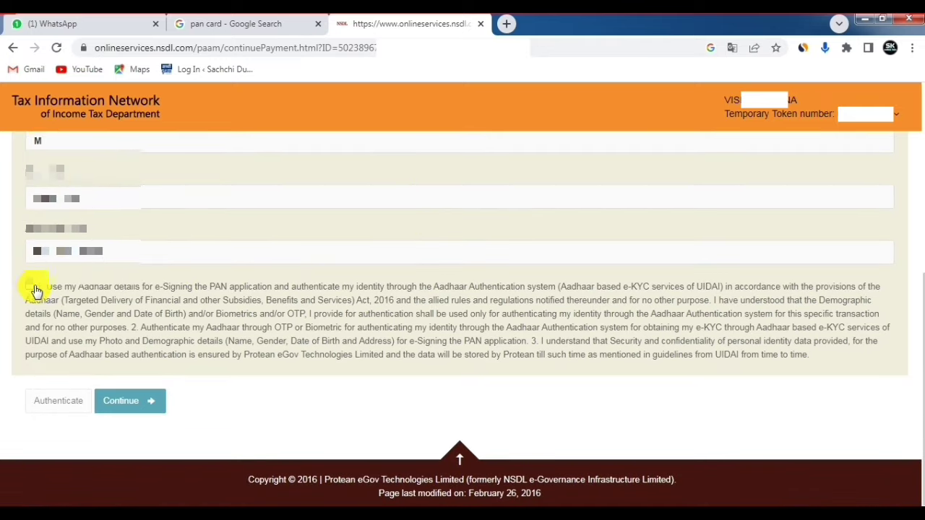
left_click(29, 287)
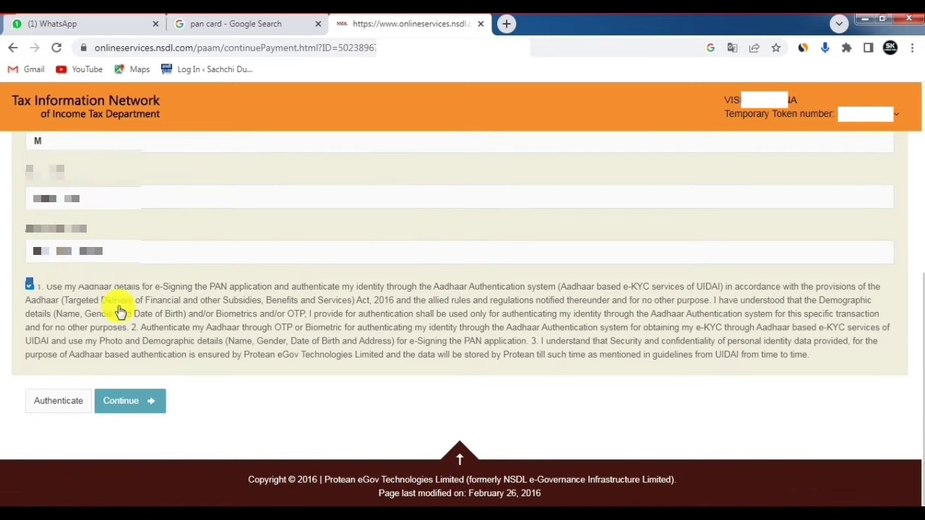
left_click(47, 401)
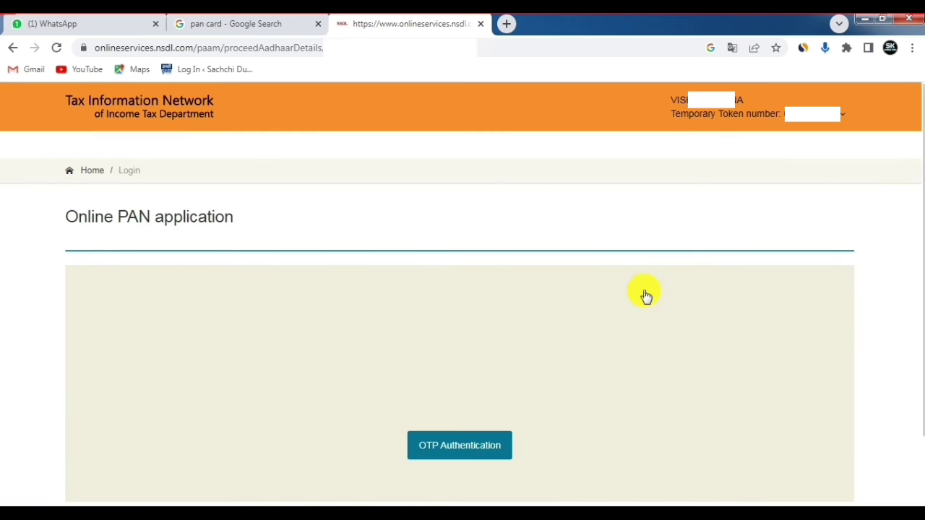
Select OTP Authentication and continue with eSign
left_click(475, 444)
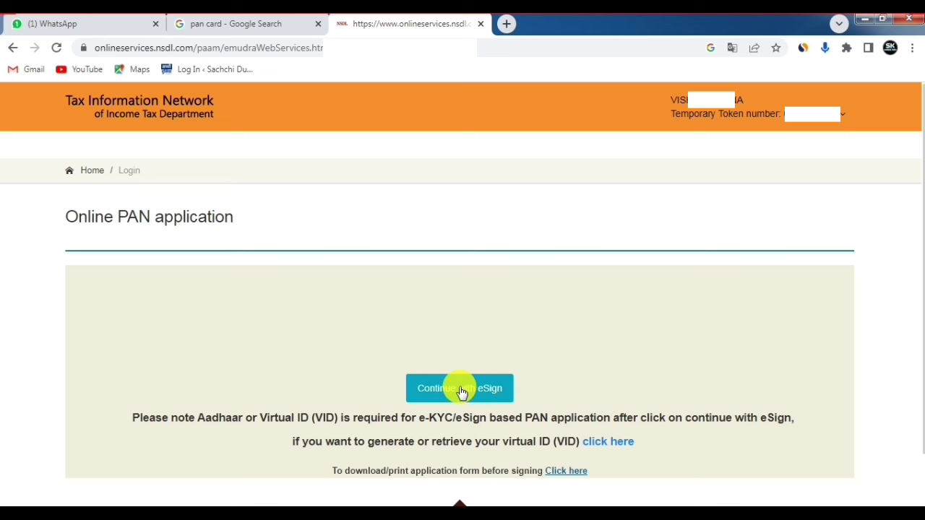
left_click(496, 388)
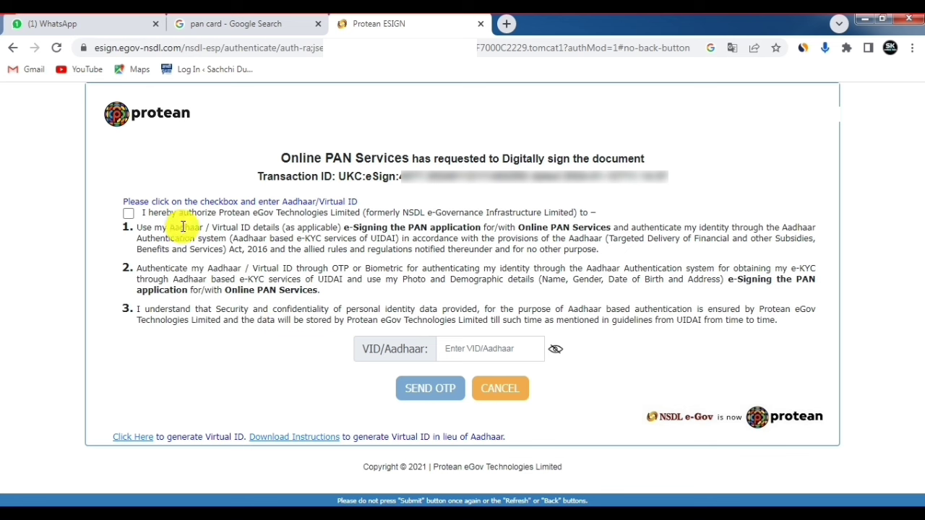
Authorize Protean eSign, request the Aadhaar OTP, check the entered code, and verify it
left_click(128, 214)
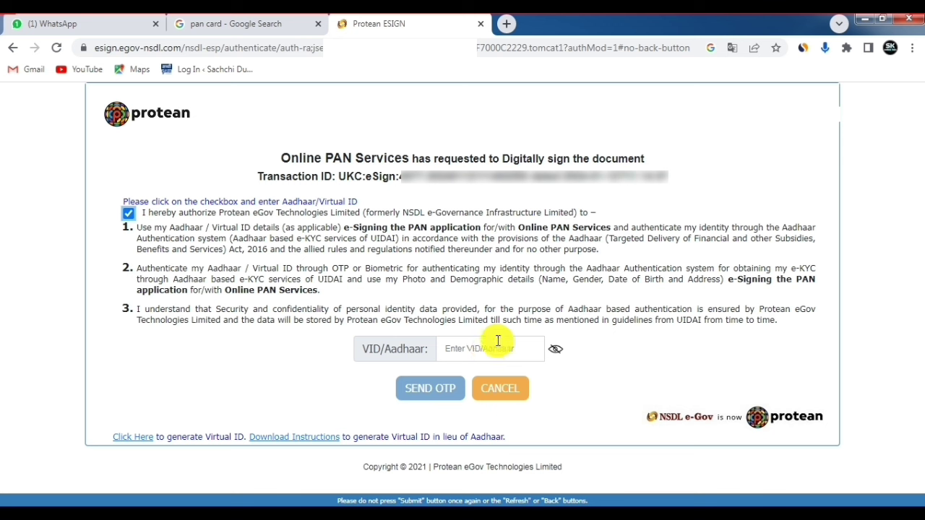
left_click(427, 394)
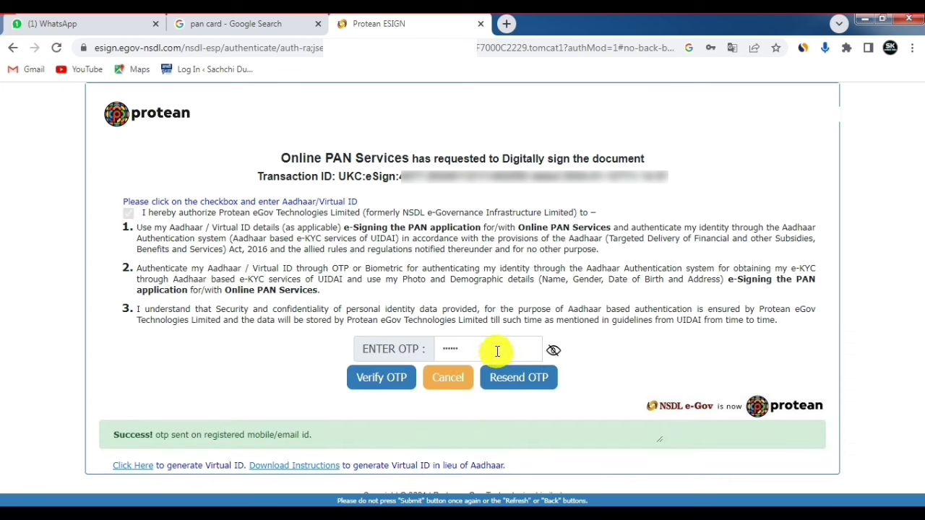
left_click(554, 352)
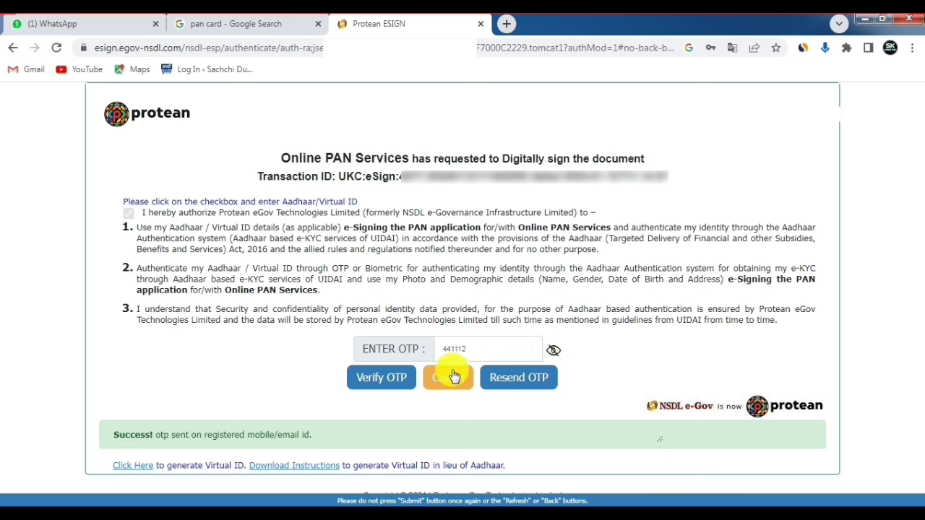
left_click(394, 381)
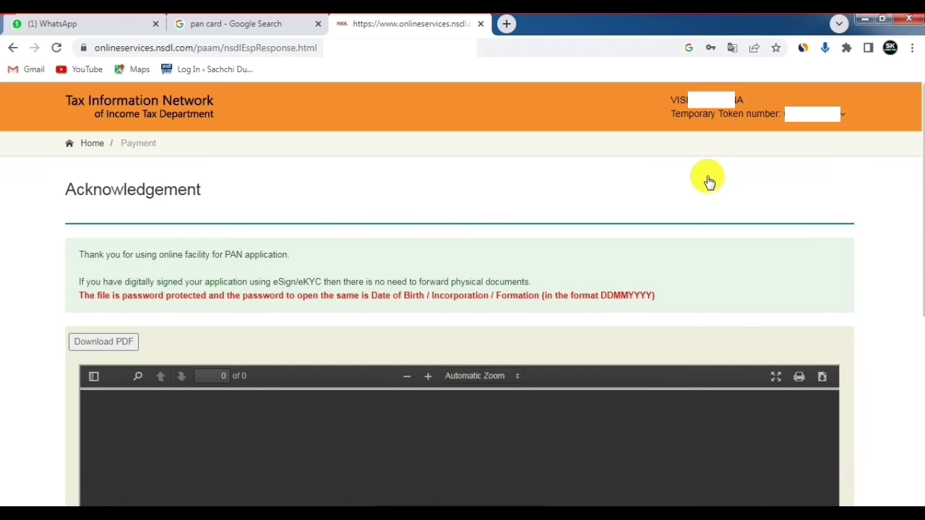
Unlock the acknowledgement PDF using the applicant's date of birth (DDMMYYYY) as password
scroll(772, 186, "down", 2)
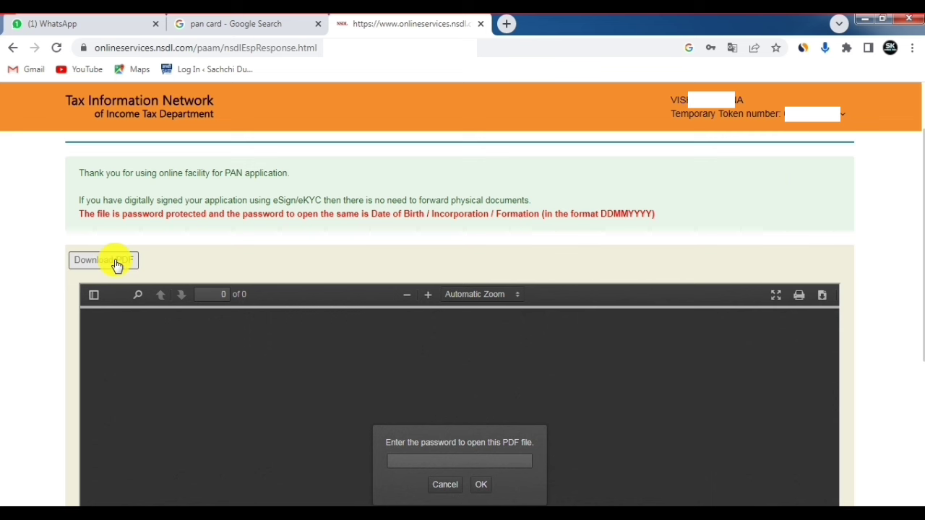
left_click(36, 310)
scroll(38, 311, "down", 2)
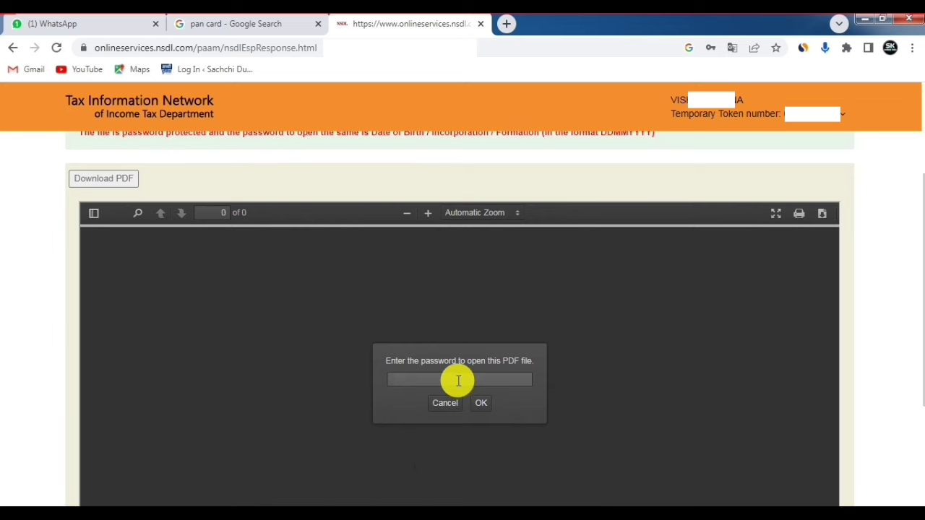
left_click(459, 380)
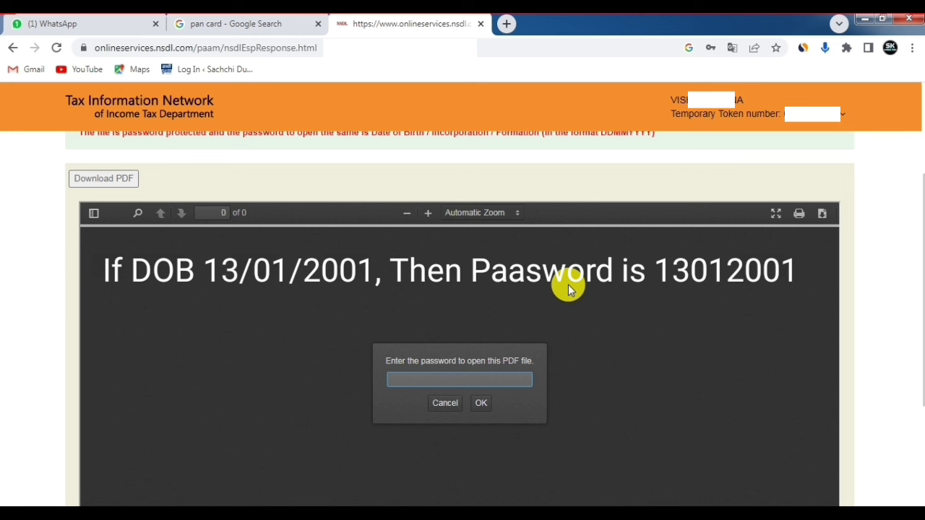
left_click(403, 381)
key("Return")
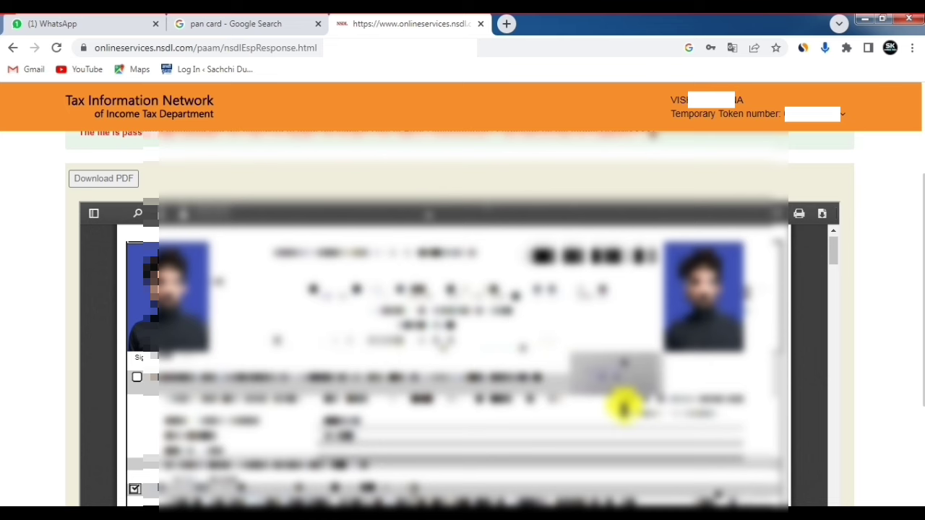
Scroll through the PDF pages, including the attached Aadhaar and PAN card images
scroll(624, 408, "down", 4)
scroll(623, 409, "down", 15)
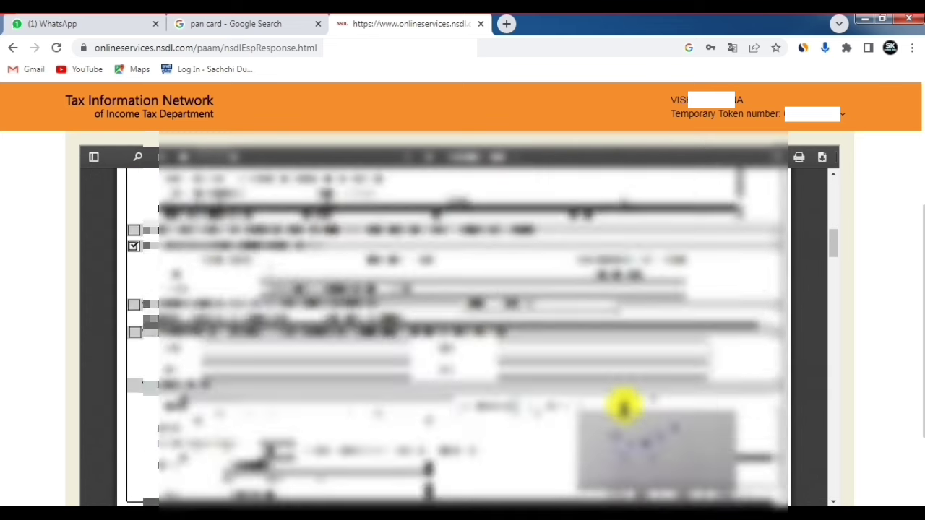
scroll(623, 408, "down", 10)
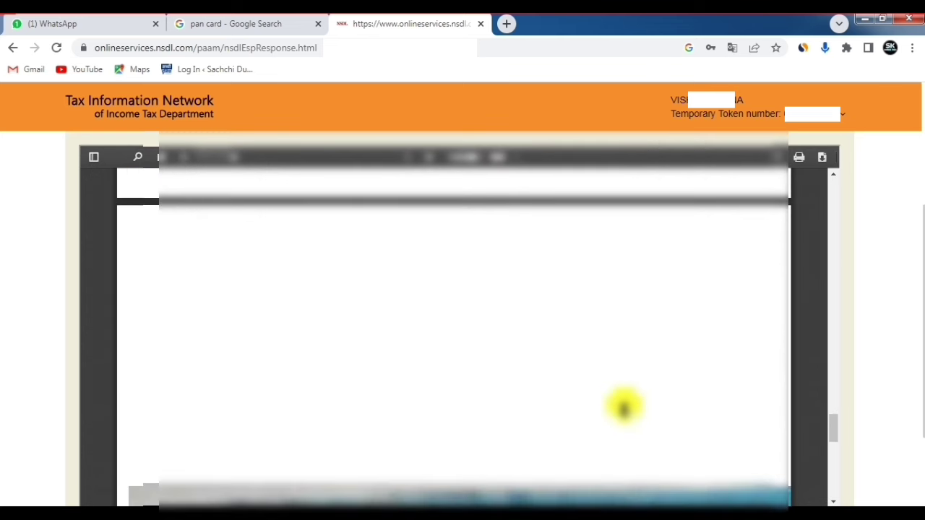
scroll(623, 408, "down", 2)
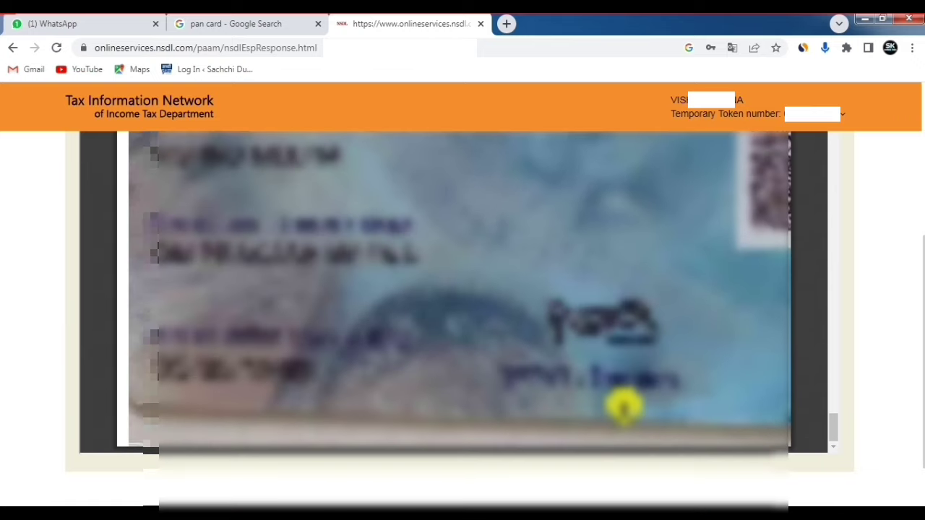
scroll(623, 409, "up", 10)
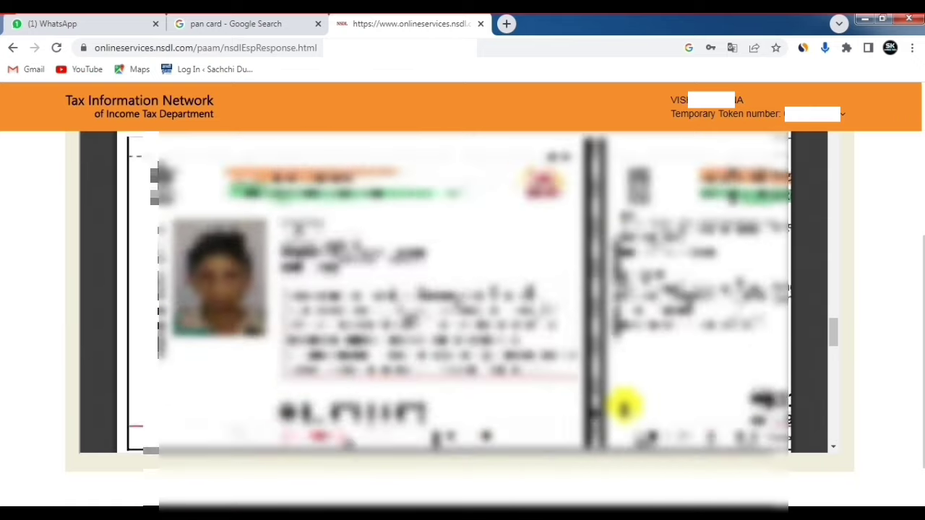
scroll(623, 408, "up", 15)
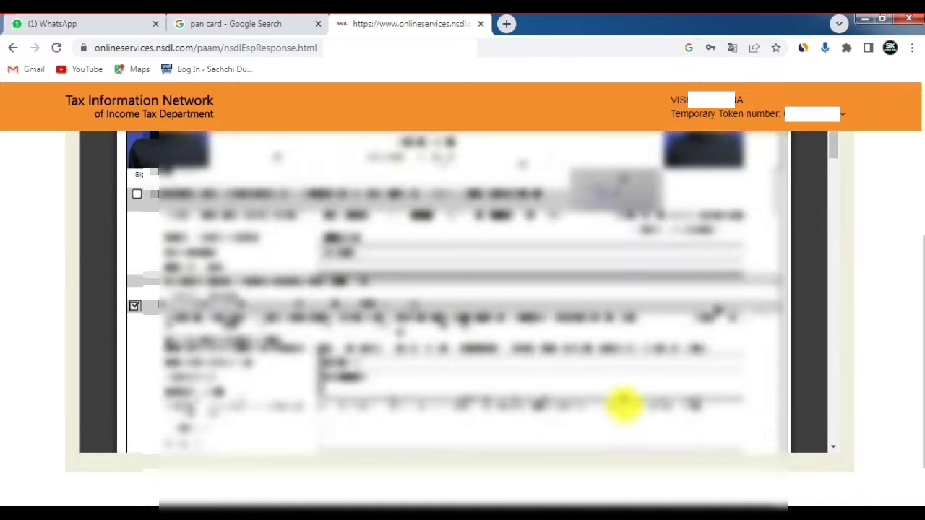
scroll(623, 405, "up", 1)
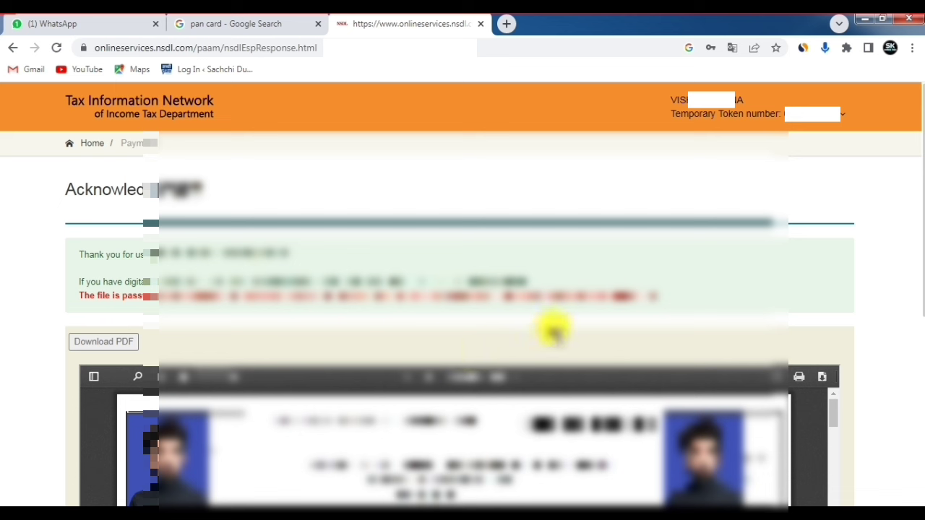
Log out of the PAN session from the token menu and dismiss the colour-scheme prompt
key("ctrl+t")
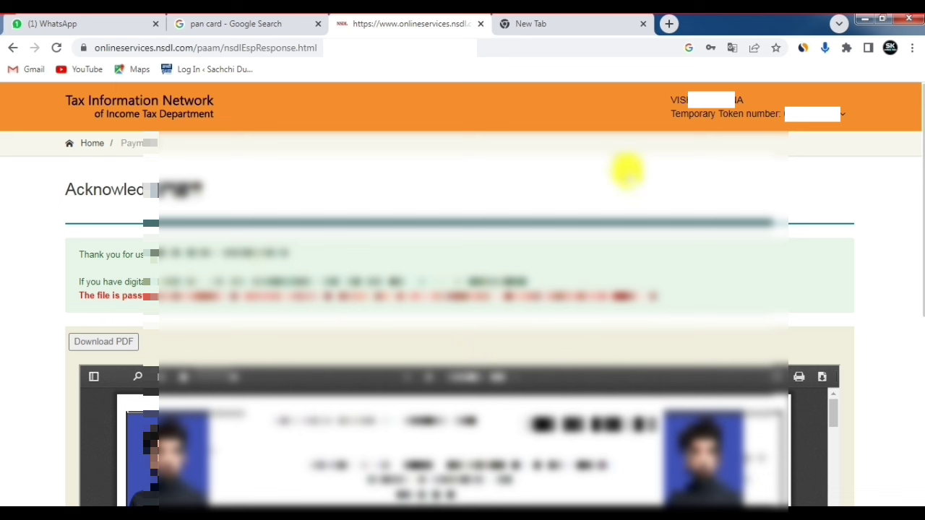
left_click(837, 119)
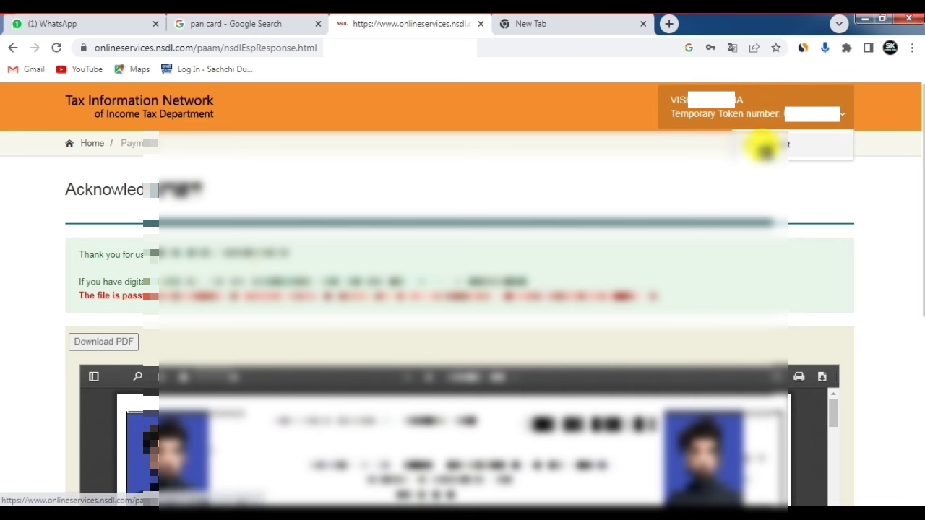
left_click(764, 148)
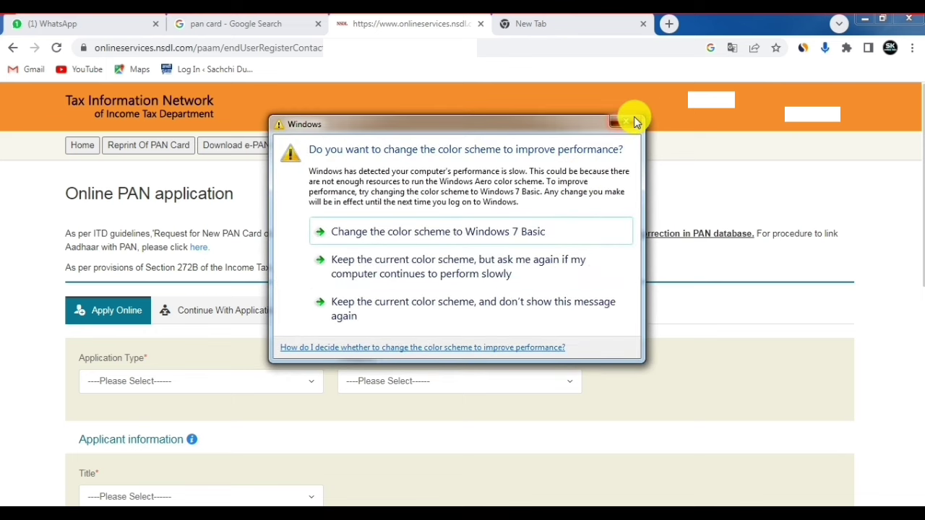
left_click(633, 121)
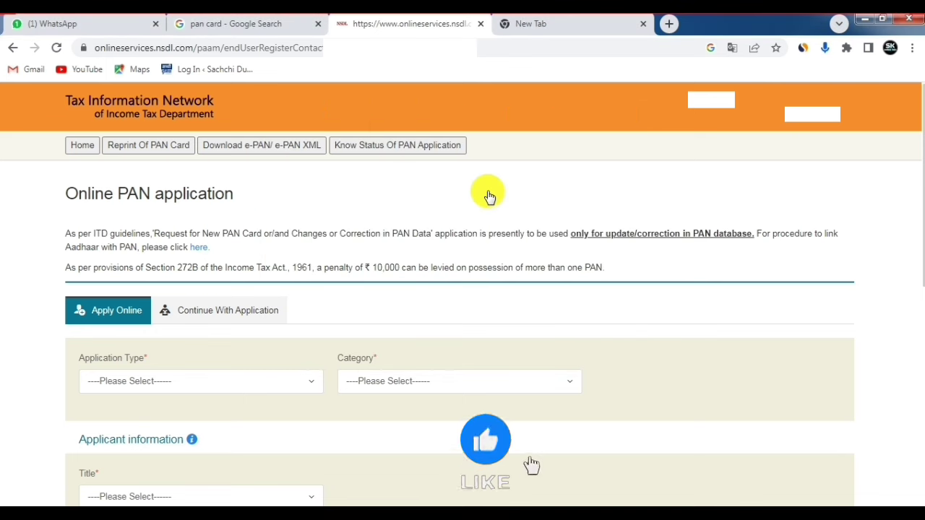